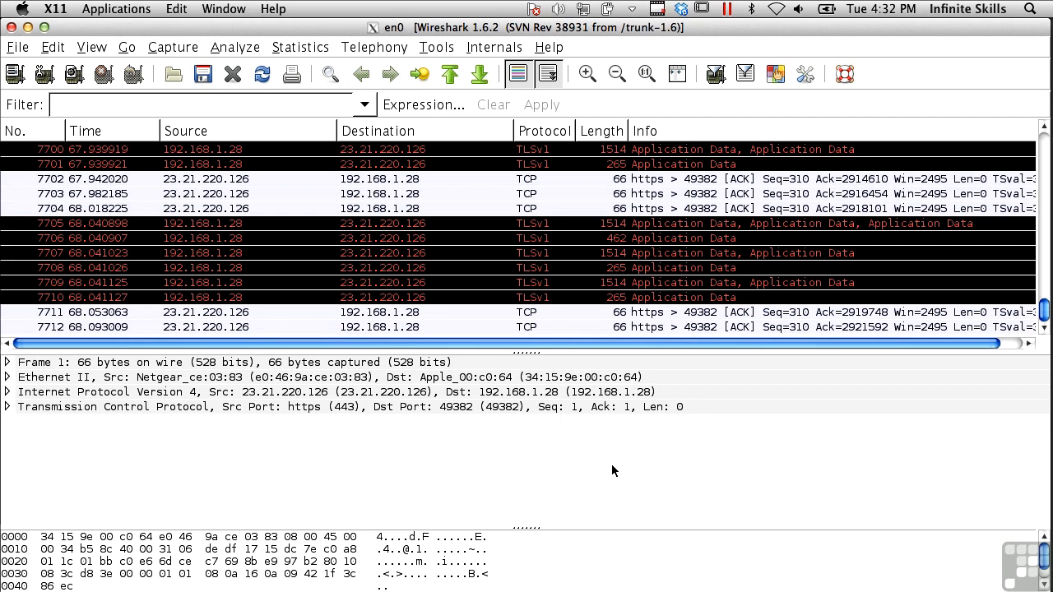
- Check the capture for detected VoIP calls and close the VoIP call list
{"action": "left_click", "coordinate": [448, 49]}
{"action": "mouse_move", "coordinate": [403, 51]}
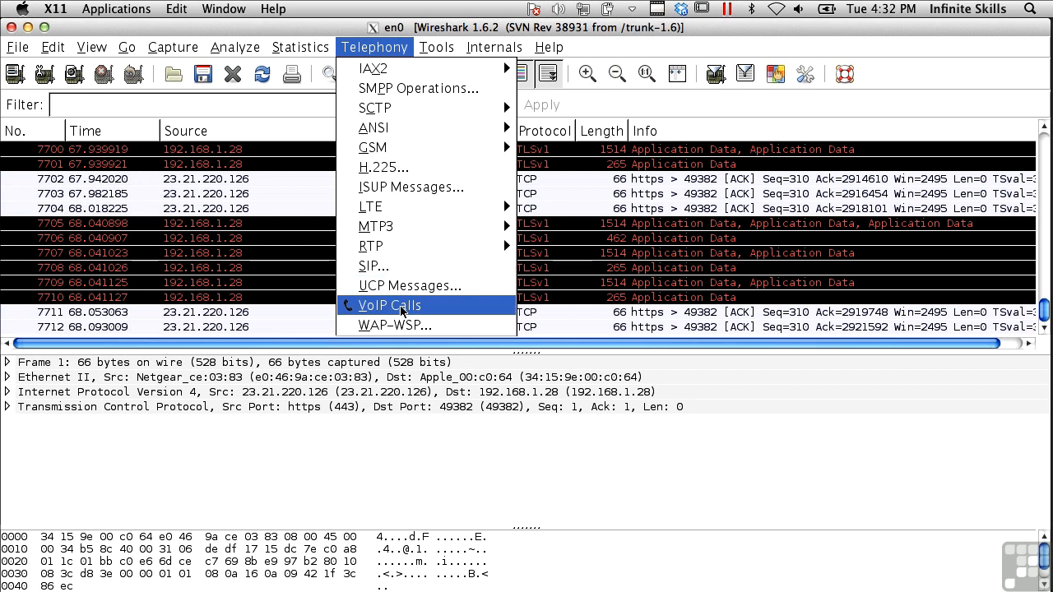
{"action": "left_click", "coordinate": [403, 308]}
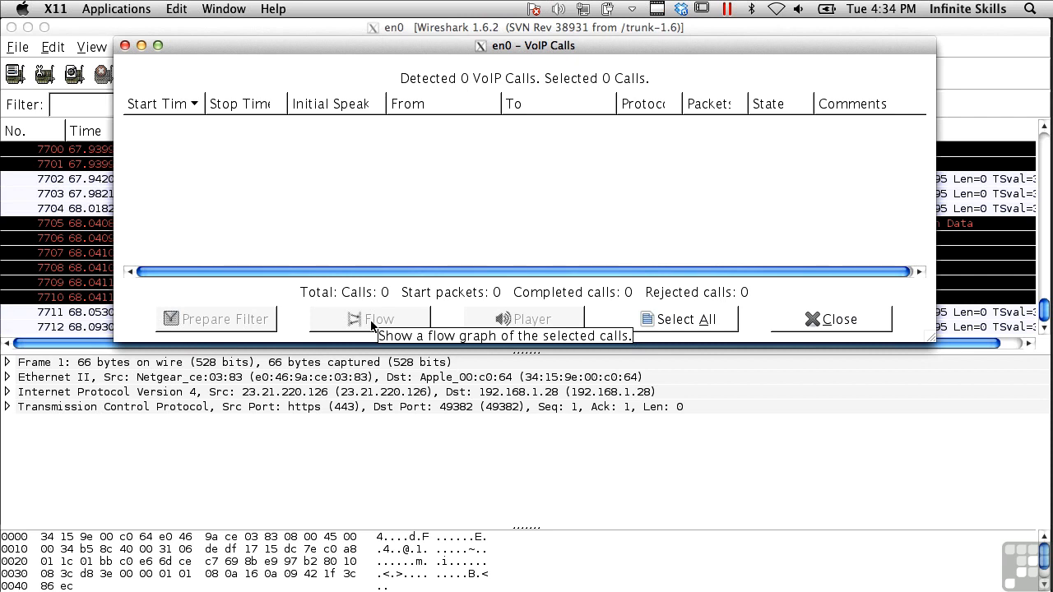
{"action": "left_click", "coordinate": [845, 319]}
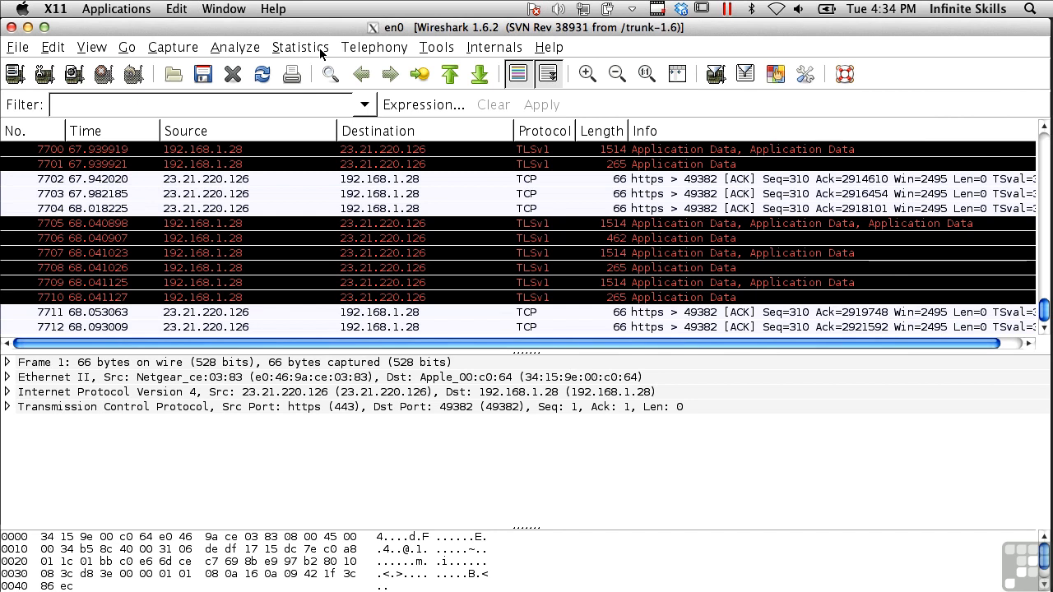
- Display the endpoint statistics for the capture and look through the Ethernet endpoints
{"action": "left_click", "coordinate": [321, 52]}
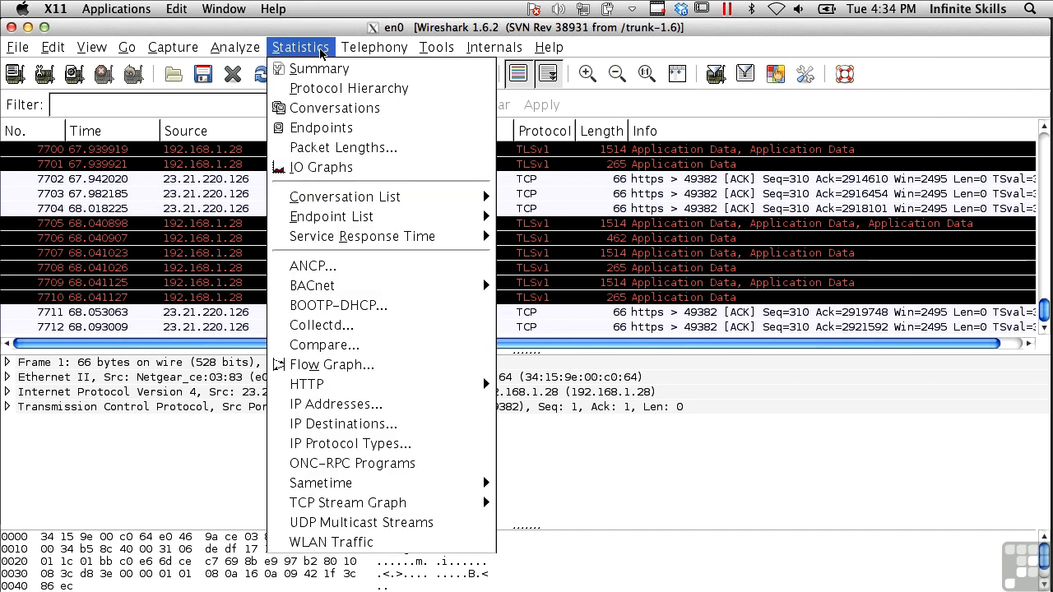
{"action": "left_click", "coordinate": [320, 126]}
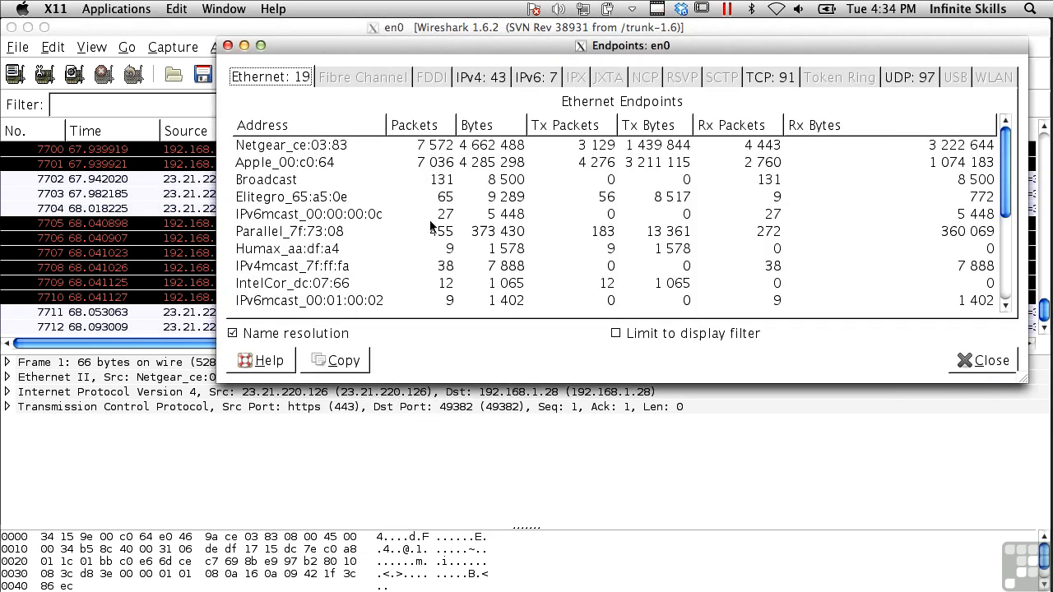
{"action": "scroll", "coordinate": [431, 215], "scroll_direction": "down", "scroll_amount": 3}
{"action": "scroll", "coordinate": [432, 217], "scroll_direction": "up", "scroll_amount": 3}
- Review the IPv4, IPv6 and TCP endpoints, return to the Ethernet endpoints, and close the endpoint statistics
{"action": "left_click", "coordinate": [475, 81]}
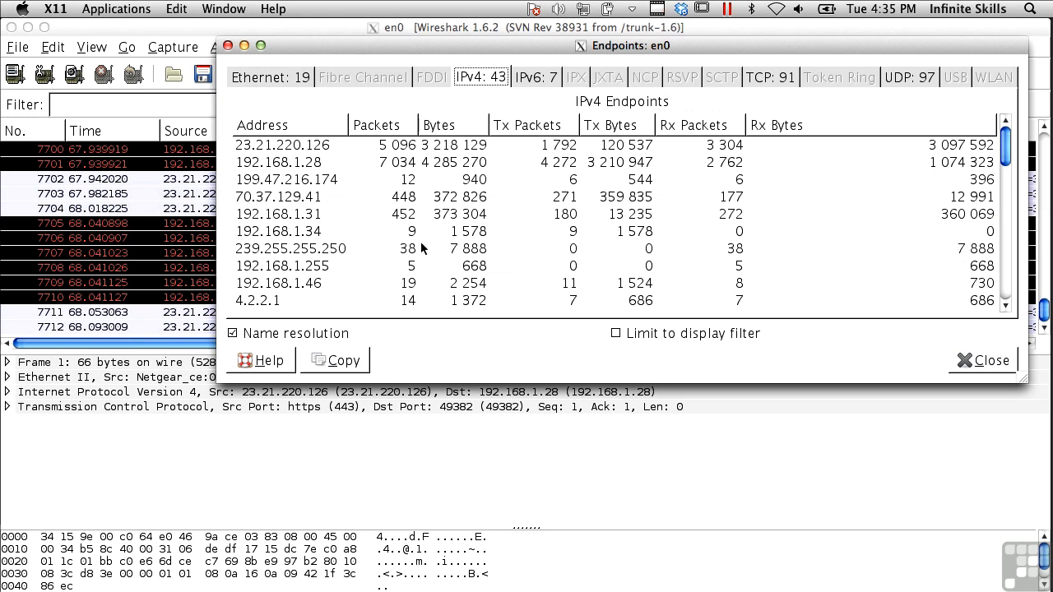
{"action": "scroll", "coordinate": [420, 237], "scroll_direction": "down", "scroll_amount": 6}
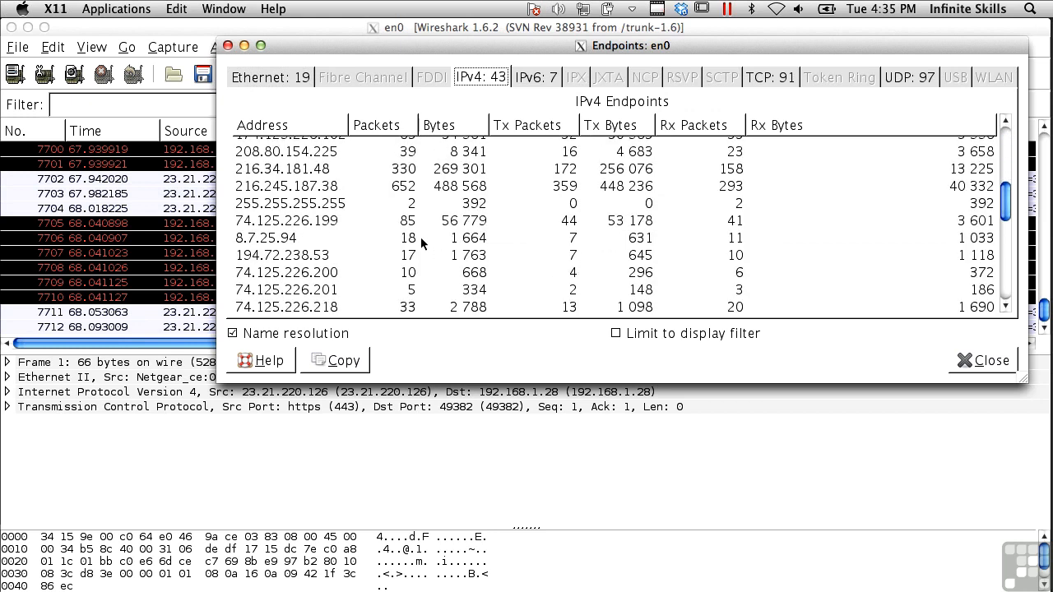
{"action": "scroll", "coordinate": [420, 237], "scroll_direction": "down", "scroll_amount": 7}
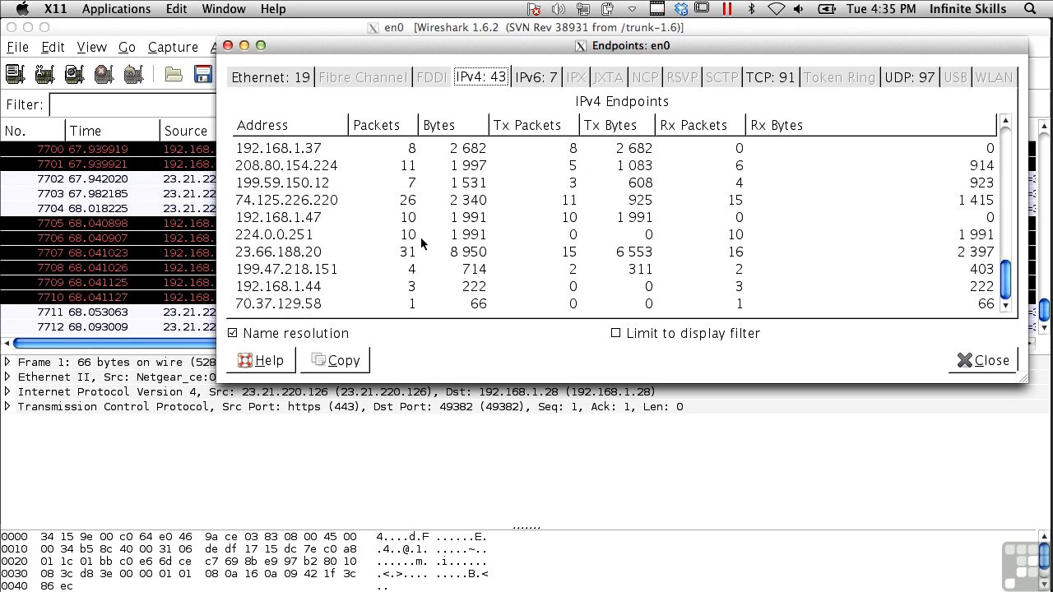
{"action": "left_click", "coordinate": [528, 79]}
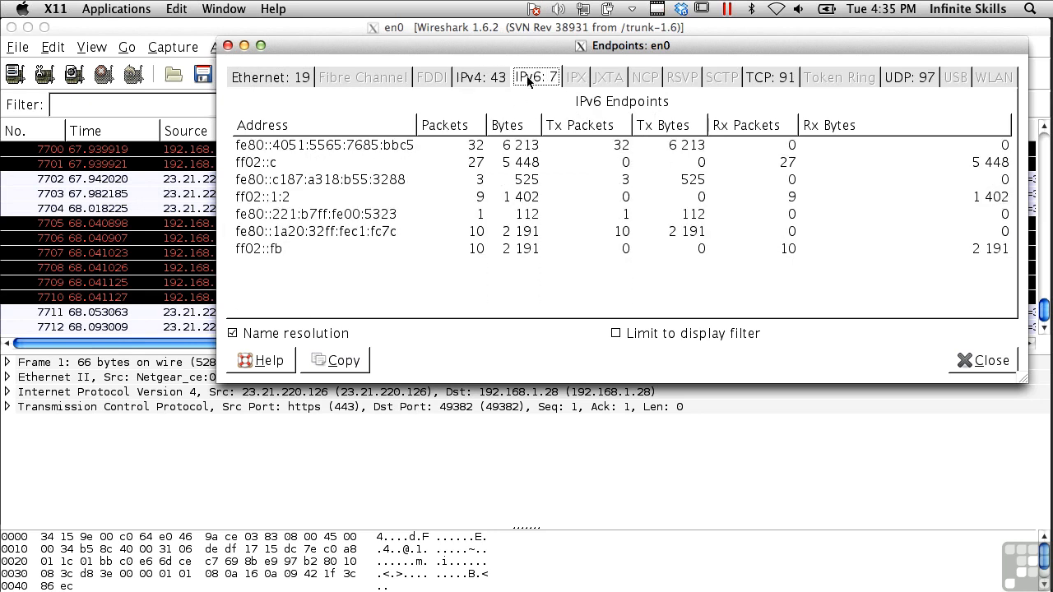
{"action": "left_click", "coordinate": [758, 79]}
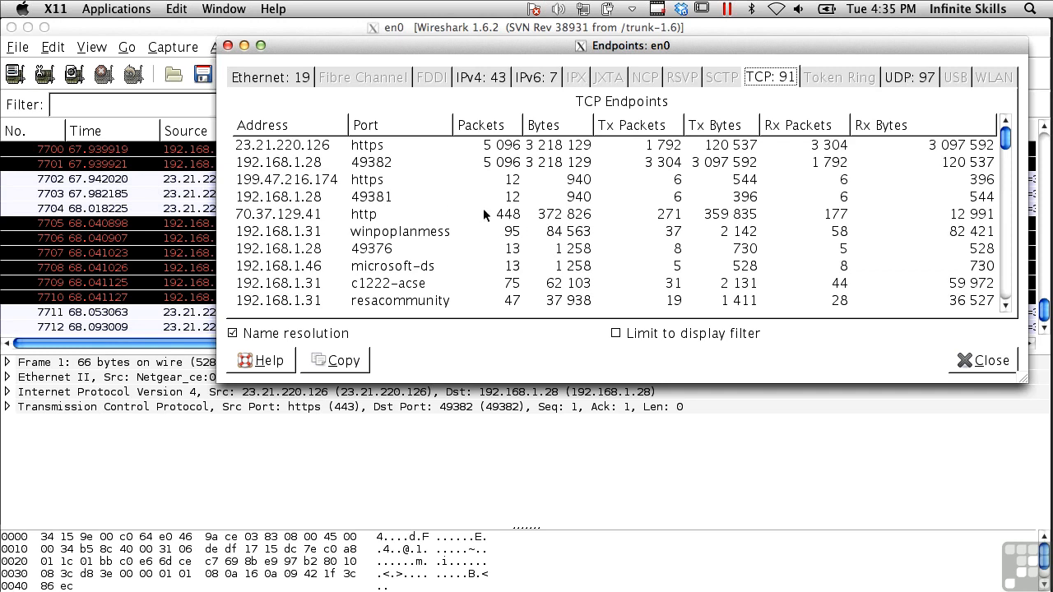
{"action": "left_click", "coordinate": [288, 81]}
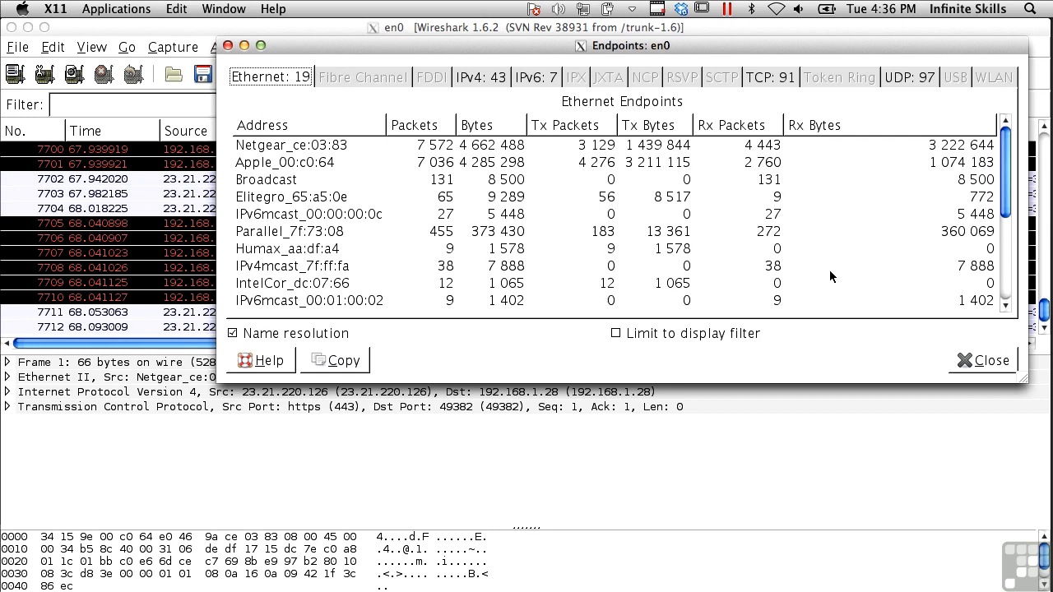
{"action": "left_click", "coordinate": [971, 367]}
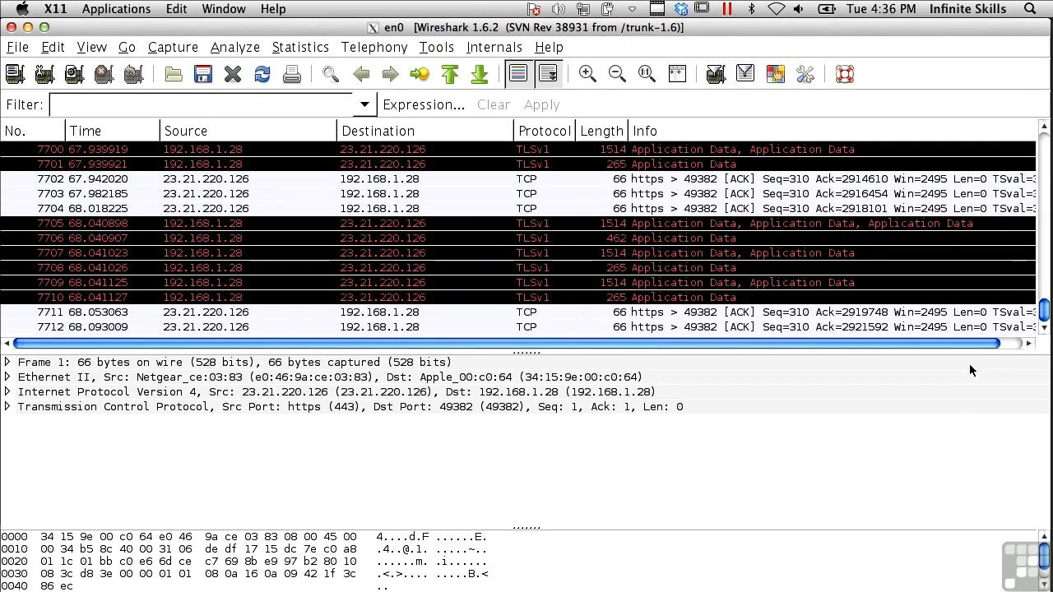
- View the capture's IO graph, check the available Y-axis units without changing them, and close the graph
{"action": "left_click", "coordinate": [290, 47]}
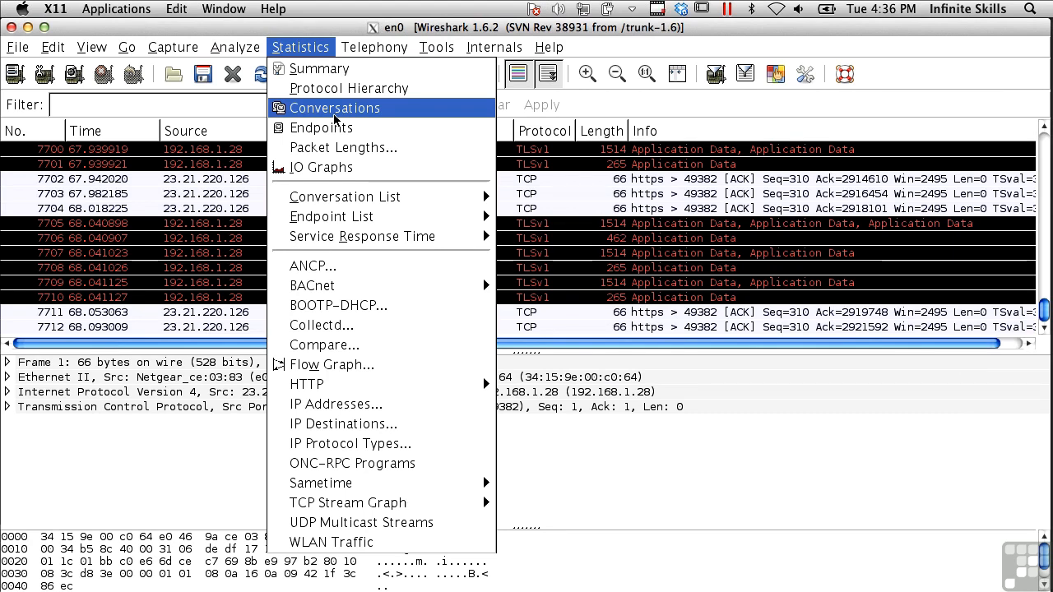
{"action": "left_click", "coordinate": [326, 169]}
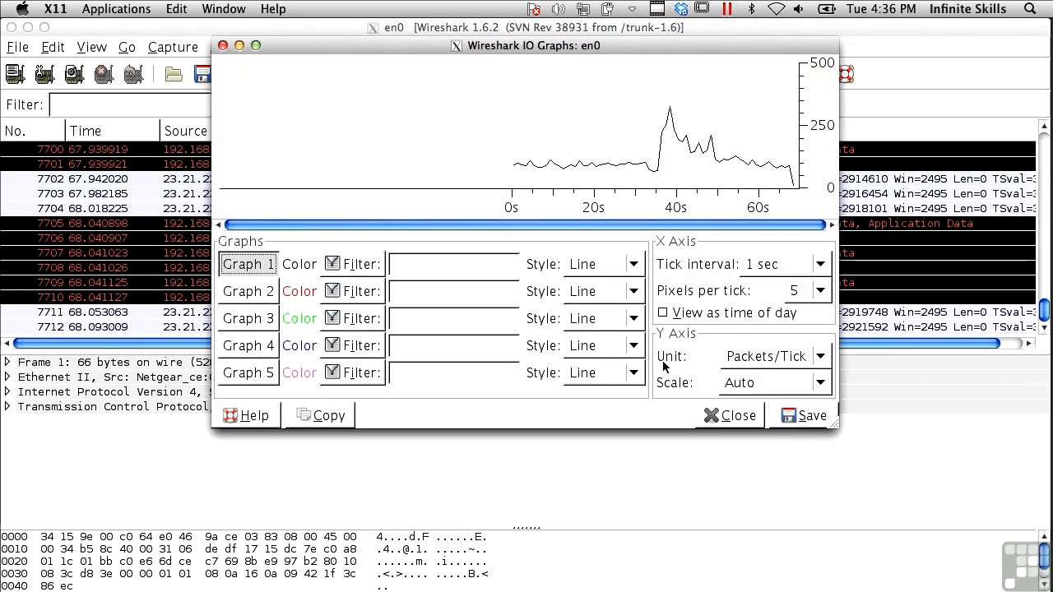
{"action": "left_click", "coordinate": [826, 357]}
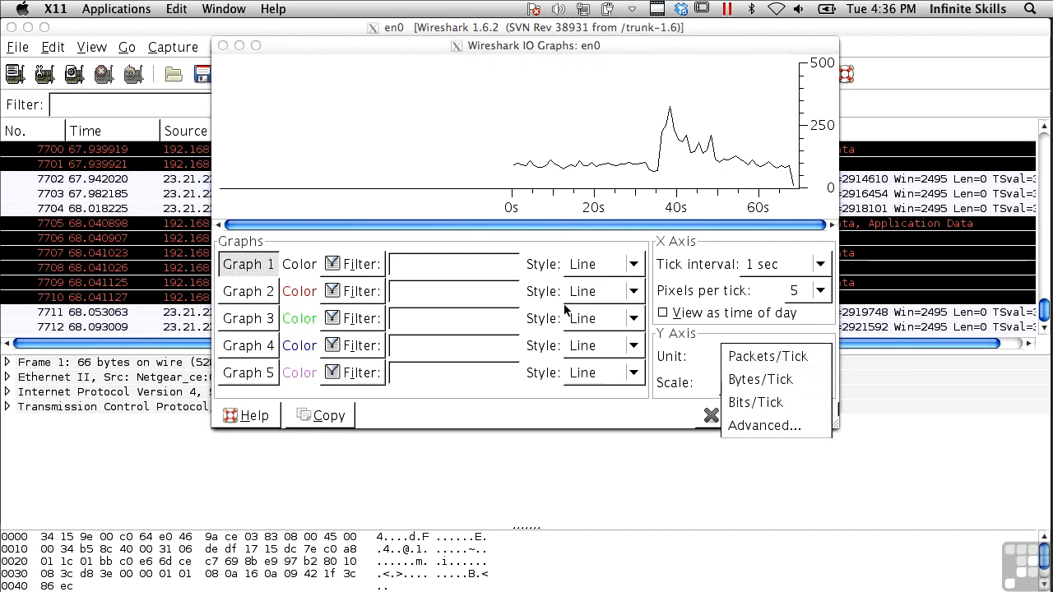
{"action": "left_click", "coordinate": [470, 401]}
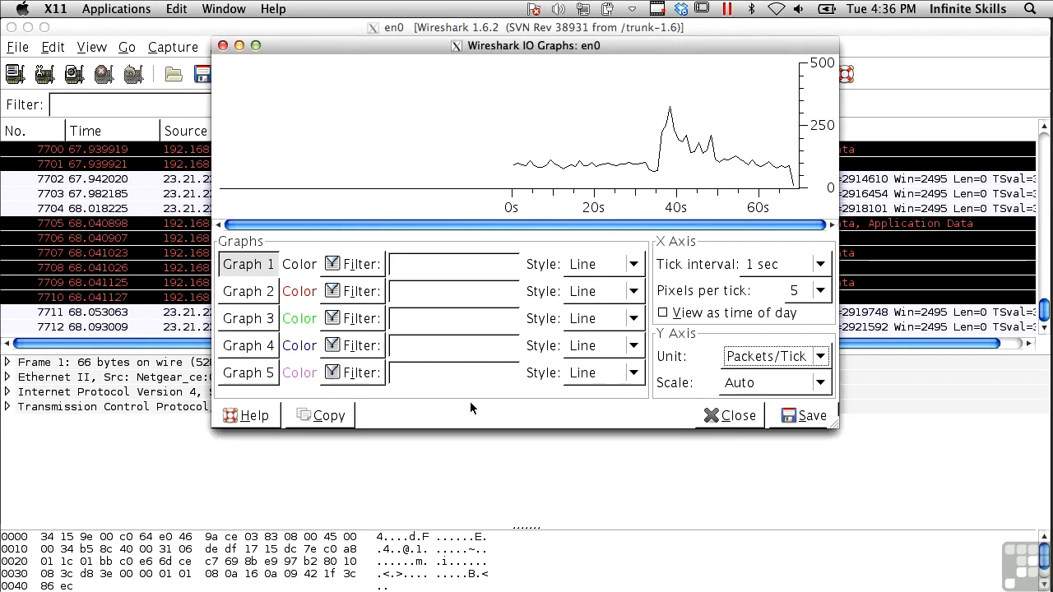
{"action": "left_click", "coordinate": [727, 416]}
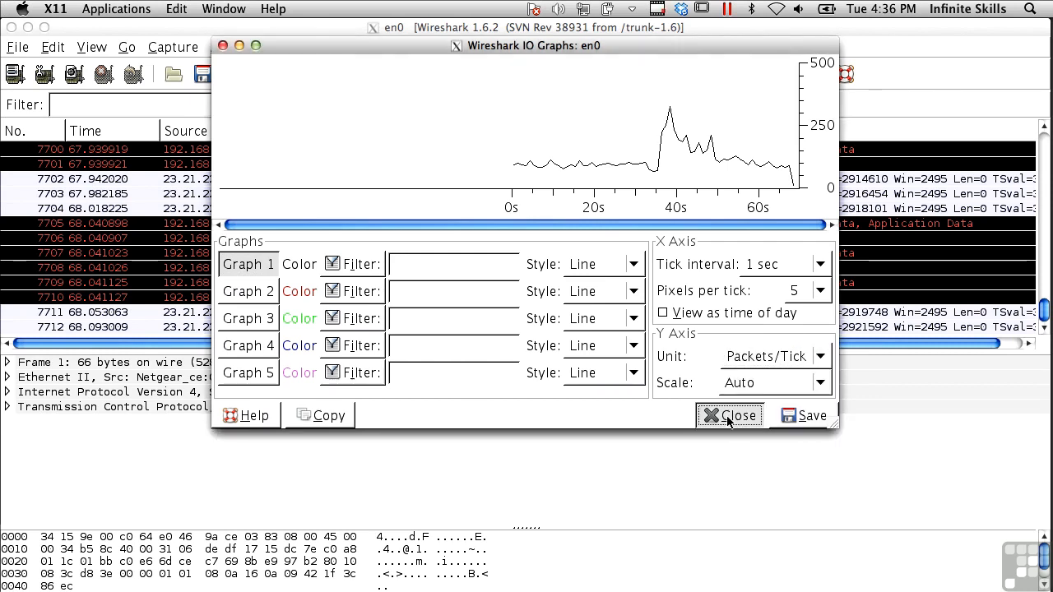
- Generate a general flow graph of all packets with standard source/destination addresses and enlarge its window to fill the screen
{"action": "left_click", "coordinate": [300, 47]}
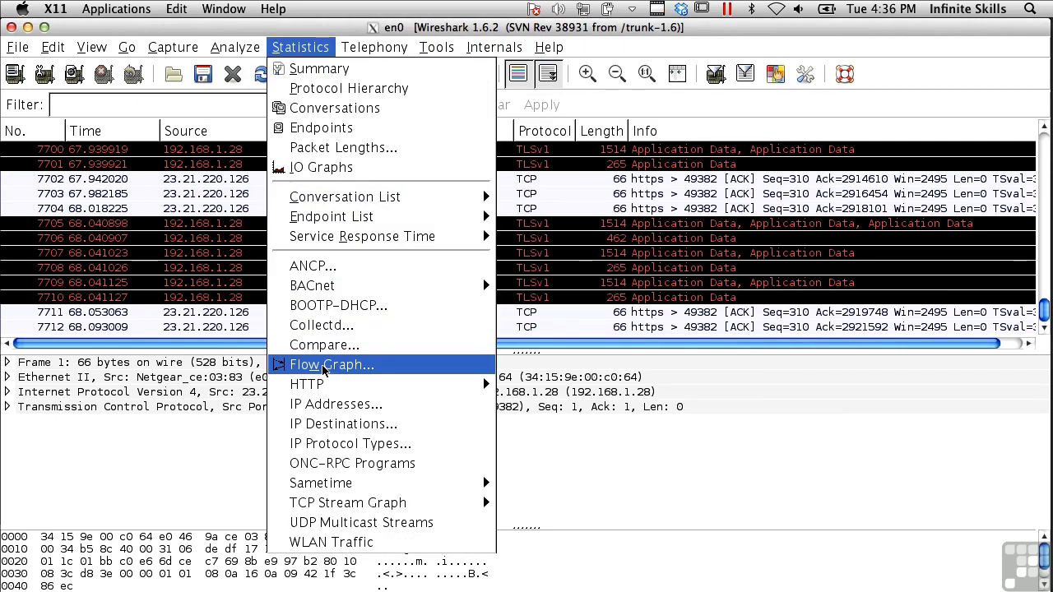
{"action": "left_click", "coordinate": [325, 370]}
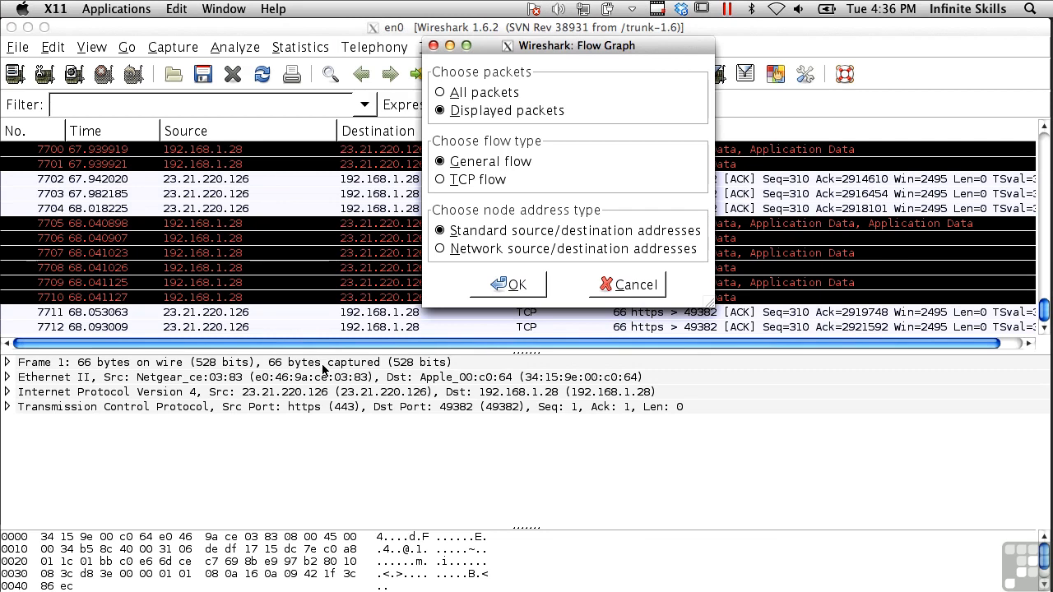
{"action": "left_click", "coordinate": [479, 95]}
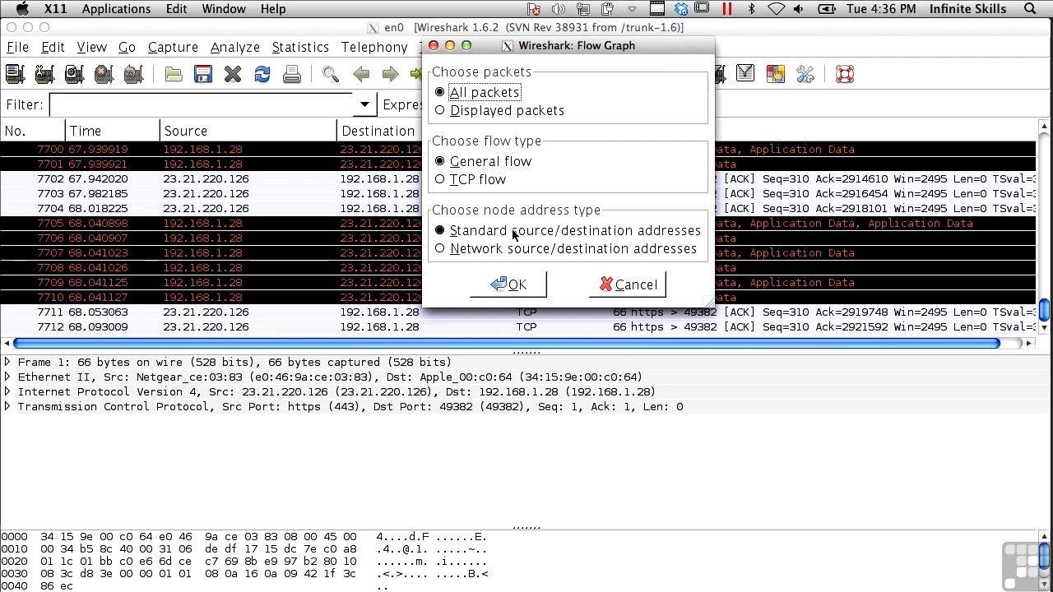
{"action": "left_click", "coordinate": [504, 282]}
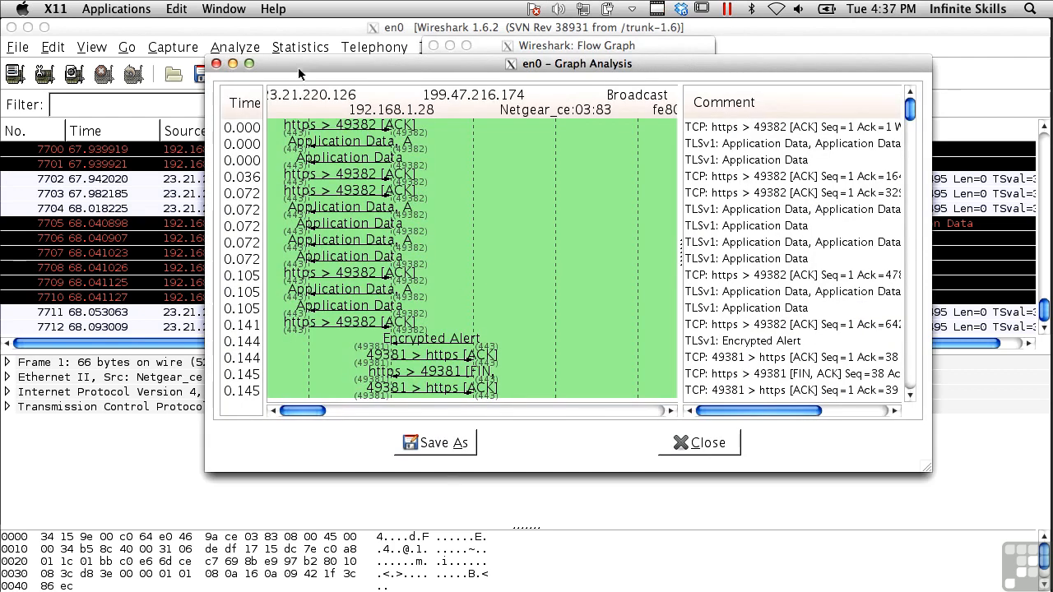
{"action": "left_click_drag", "start_coordinate": [303, 67], "coordinate": [110, 32]}
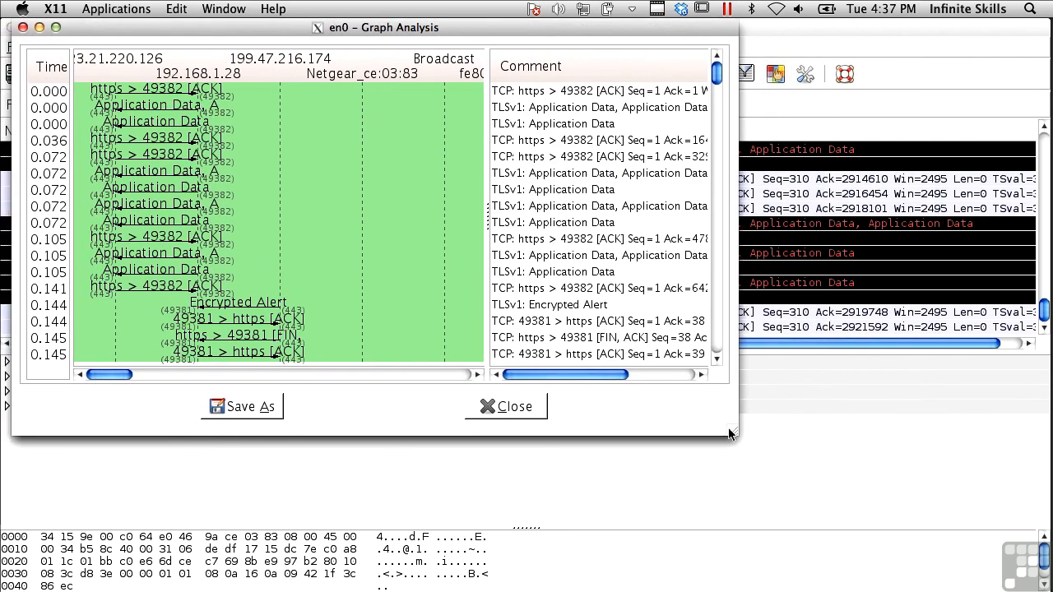
{"action": "left_click_drag", "start_coordinate": [735, 437], "coordinate": [1038, 590]}
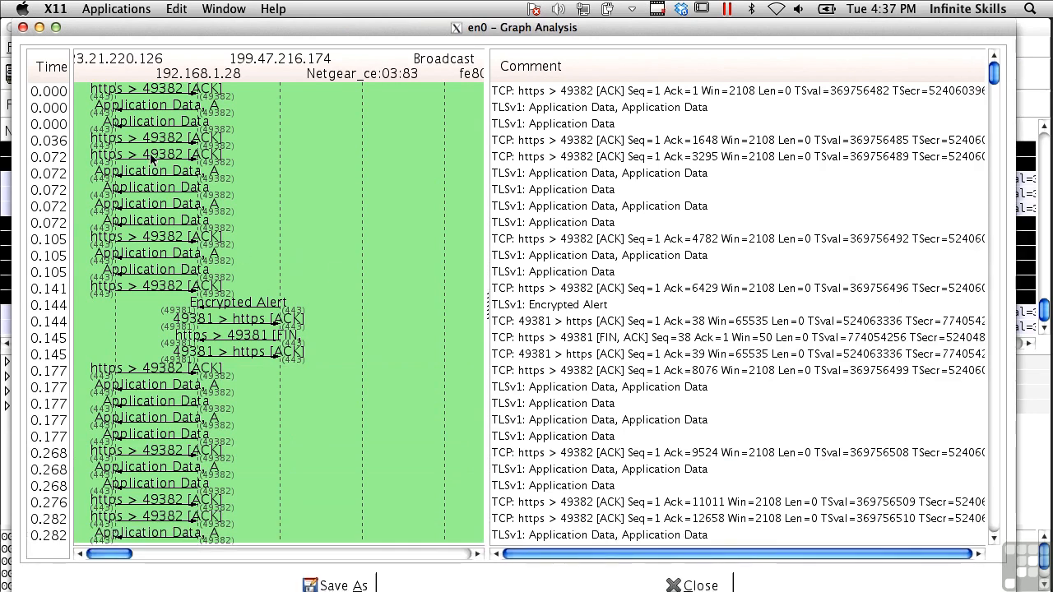
- Look through the packet exchanges between hosts in the flow graph and close it
{"action": "scroll", "coordinate": [229, 310], "scroll_direction": "down", "scroll_amount": 10}
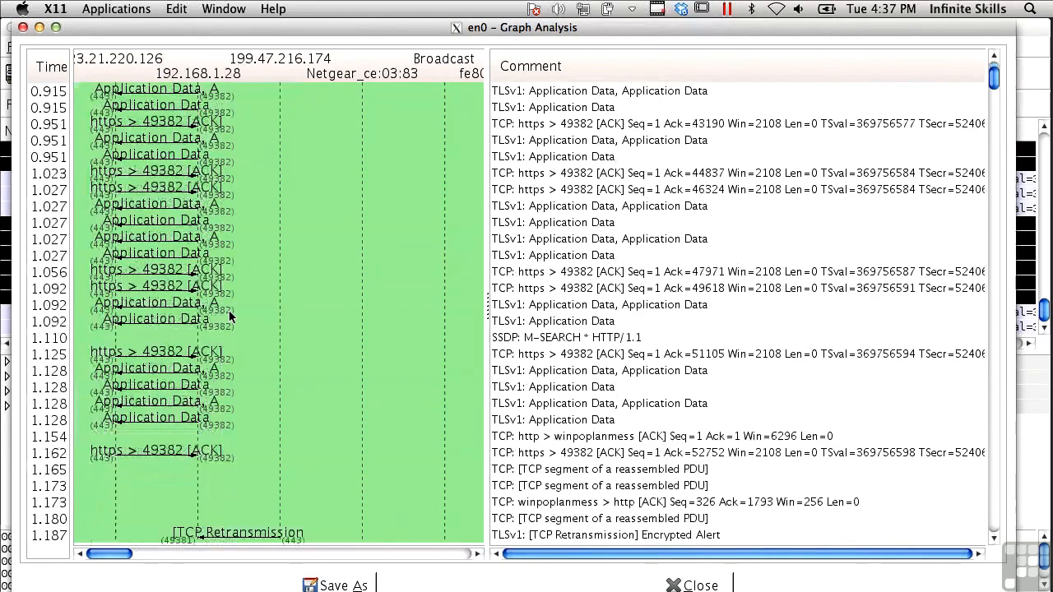
{"action": "scroll", "coordinate": [228, 310], "scroll_direction": "down", "scroll_amount": 12}
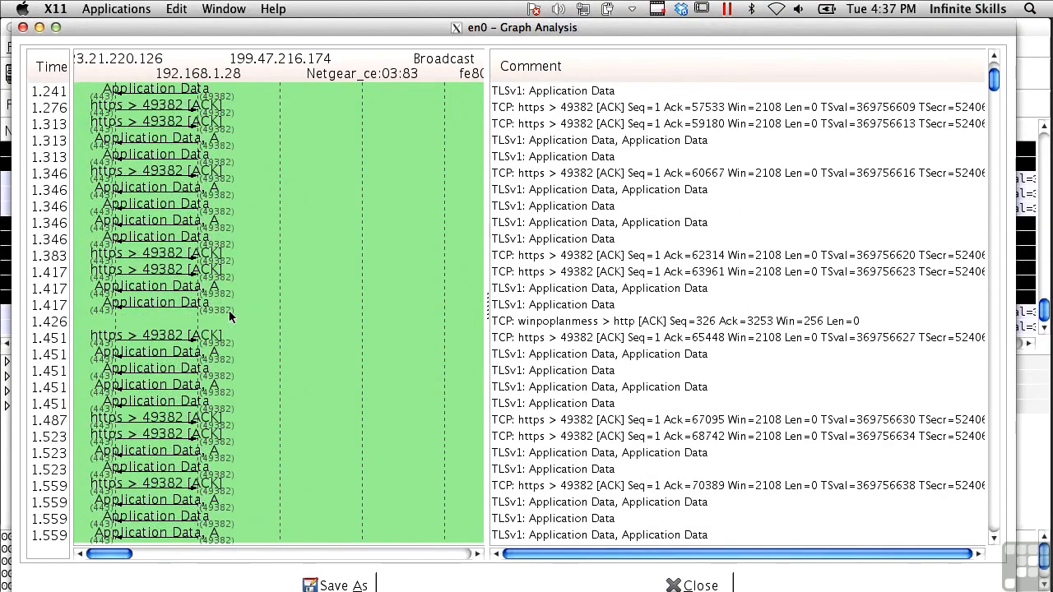
{"action": "scroll", "coordinate": [229, 310], "scroll_direction": "down", "scroll_amount": 15}
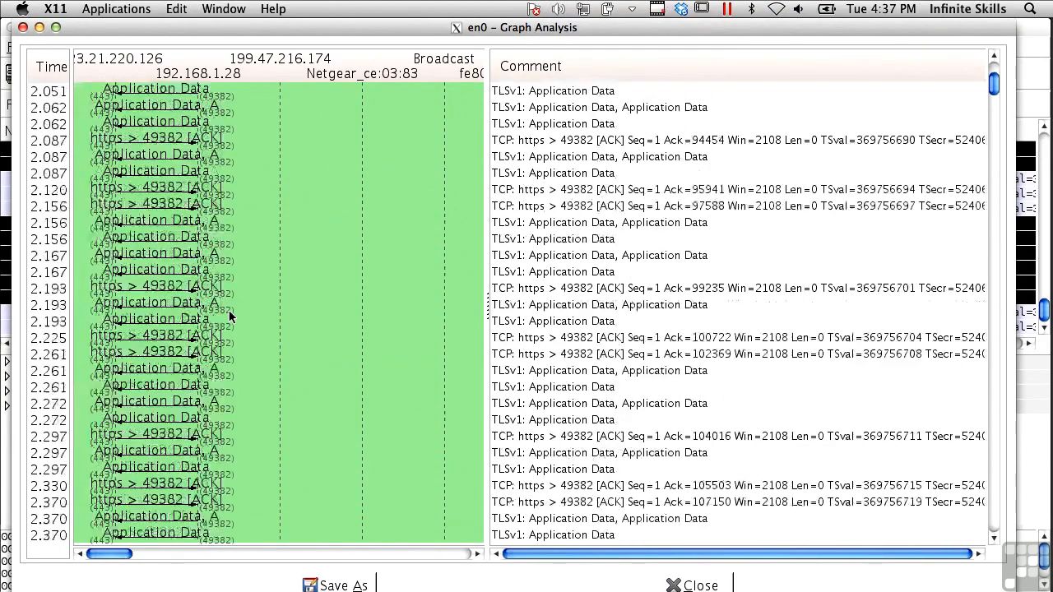
{"action": "scroll", "coordinate": [229, 310], "scroll_direction": "down", "scroll_amount": 10}
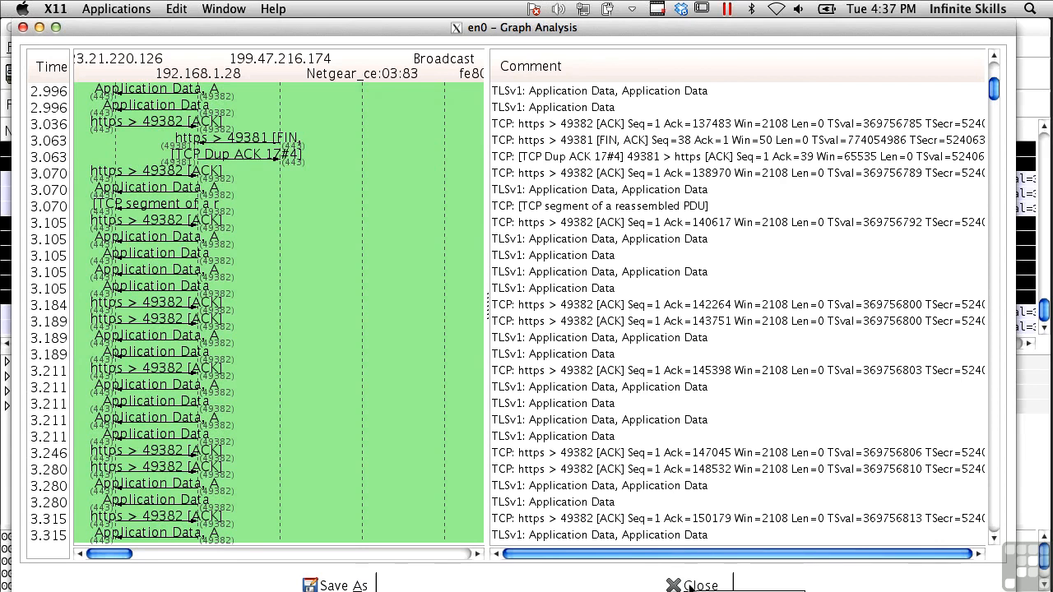
- Open the HTTP requests statistics dialog, check its filter option, and cancel without creating the statistics
{"action": "left_click", "coordinate": [300, 47]}
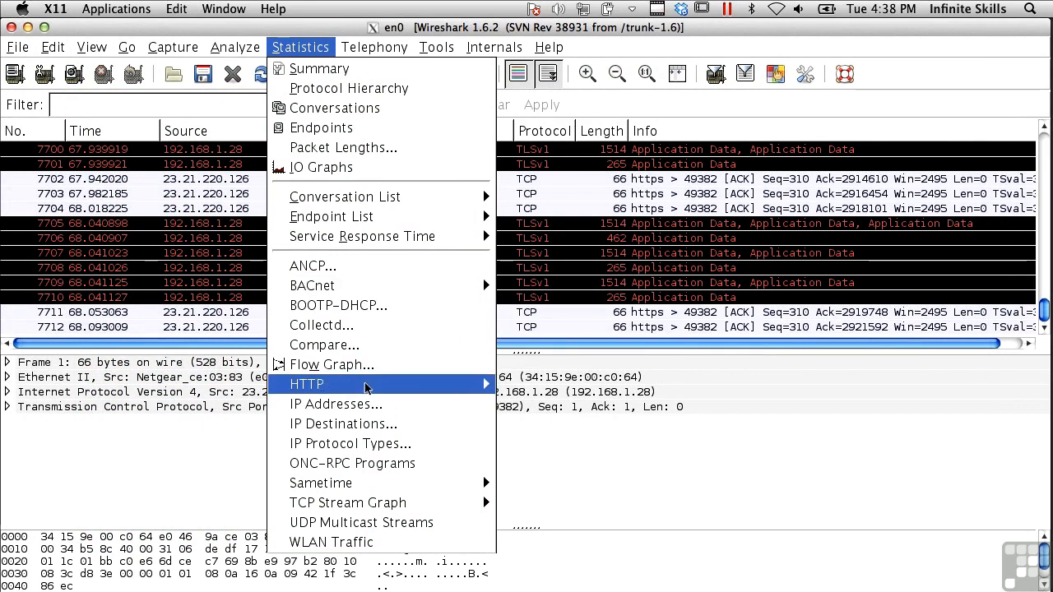
{"action": "mouse_move", "coordinate": [366, 385]}
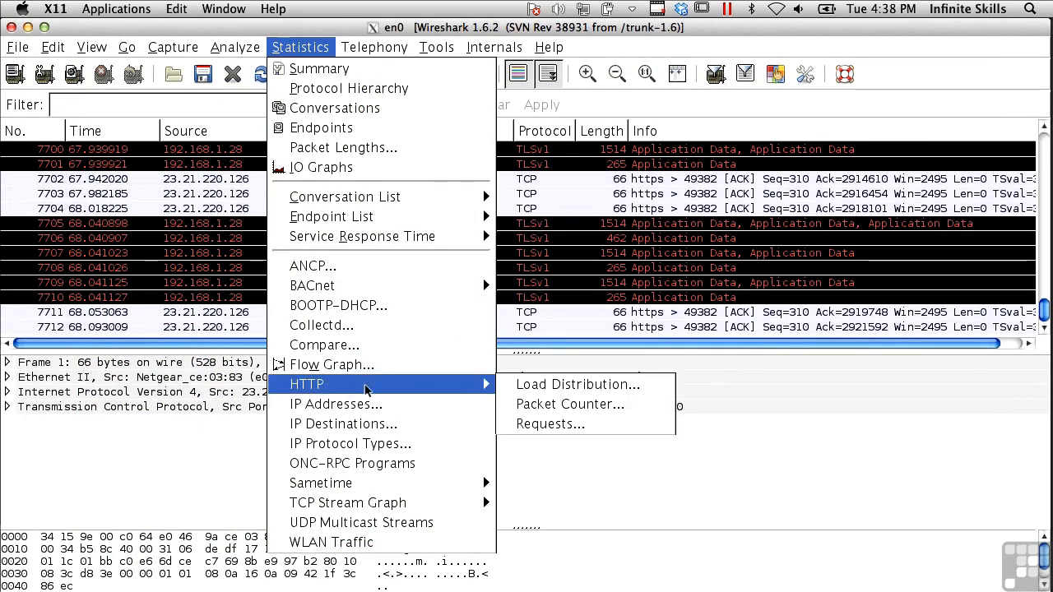
{"action": "left_click", "coordinate": [554, 423]}
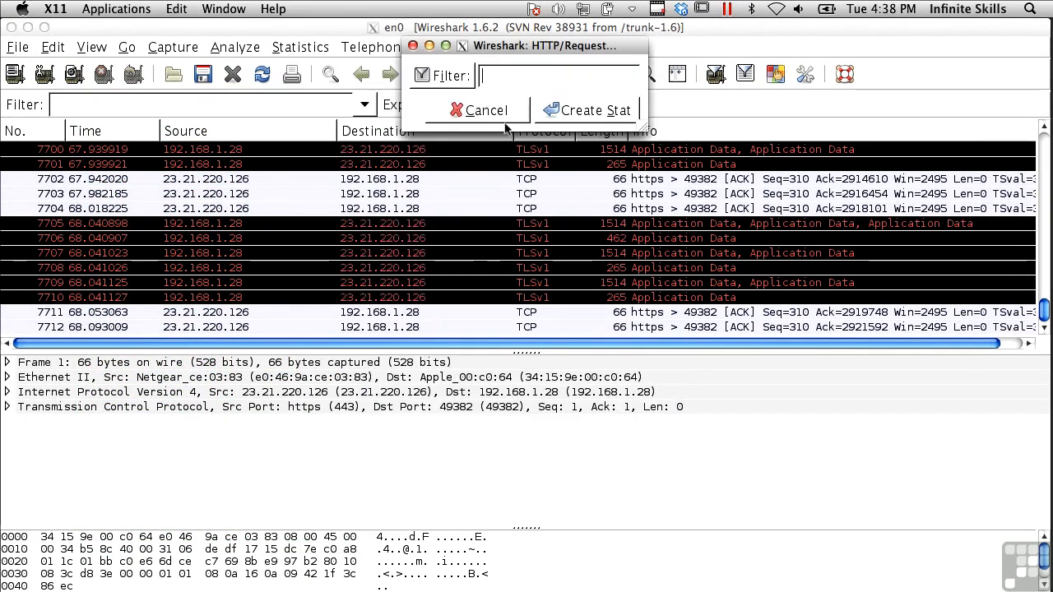
{"action": "left_click", "coordinate": [445, 79]}
{"action": "left_click", "coordinate": [613, 370]}
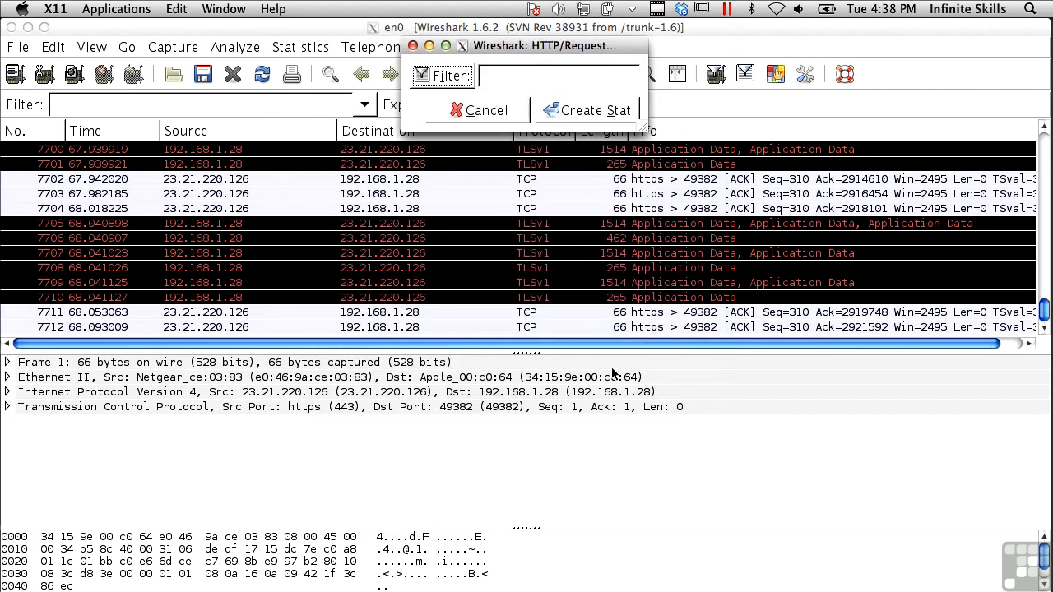
{"action": "left_click", "coordinate": [475, 110]}
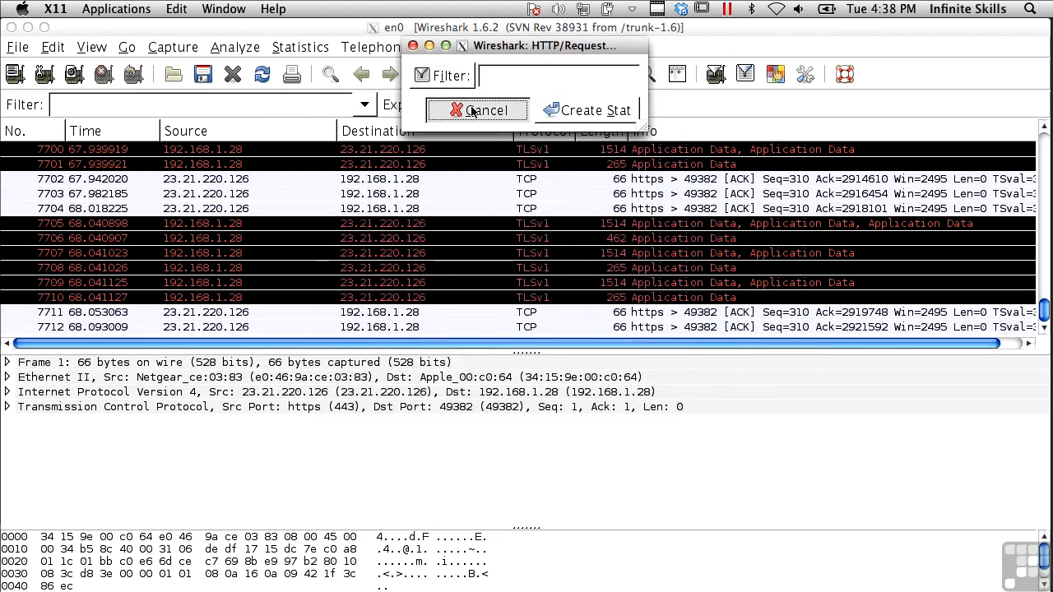
{"action": "left_click", "coordinate": [300, 48]}
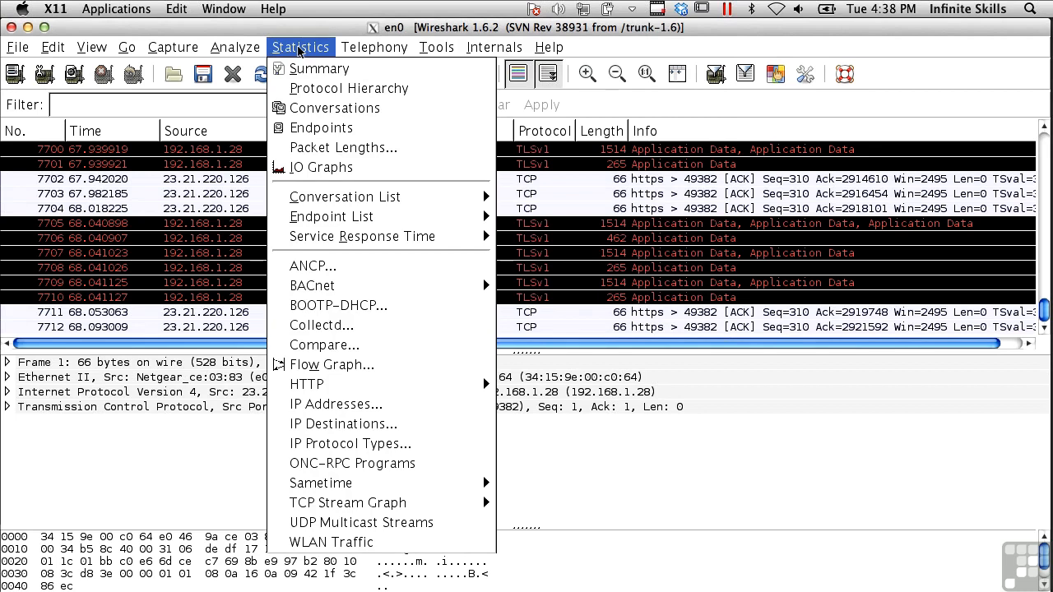
{"action": "mouse_move", "coordinate": [374, 503]}
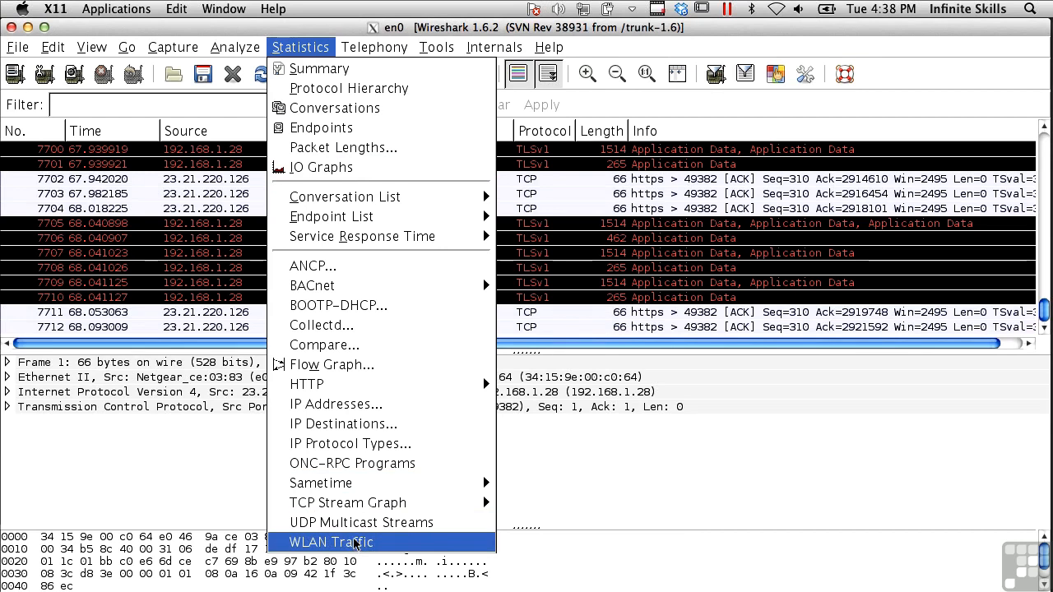
{"action": "mouse_move", "coordinate": [235, 46]}
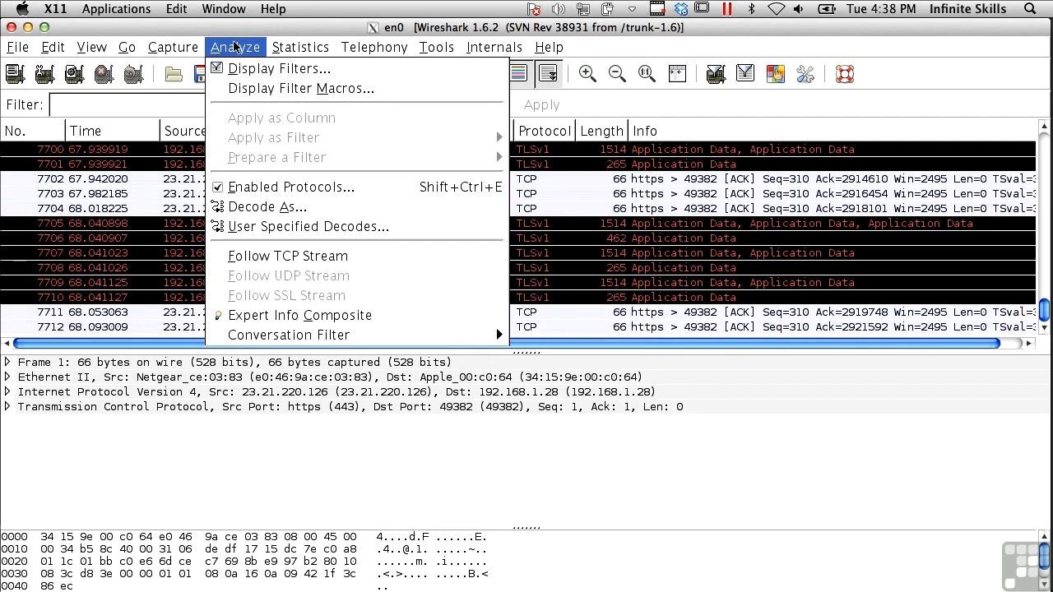
- Look through the list of enabled protocols down to its end and cancel without changing any of them
{"action": "left_click", "coordinate": [302, 189]}
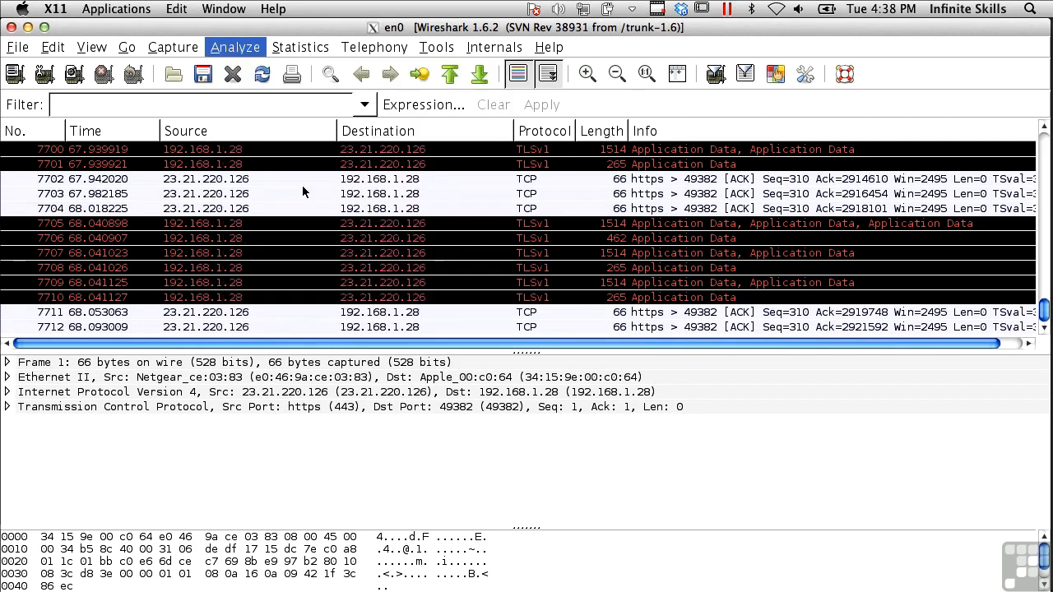
{"action": "scroll", "coordinate": [386, 305], "scroll_direction": "down", "scroll_amount": 20}
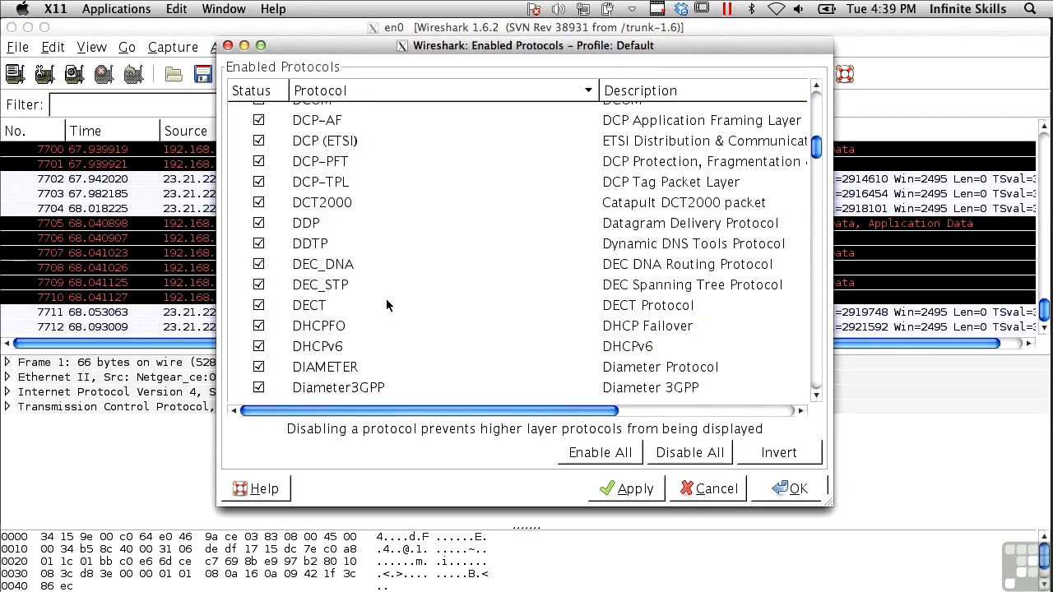
{"action": "scroll", "coordinate": [387, 305], "scroll_direction": "down", "scroll_amount": 20}
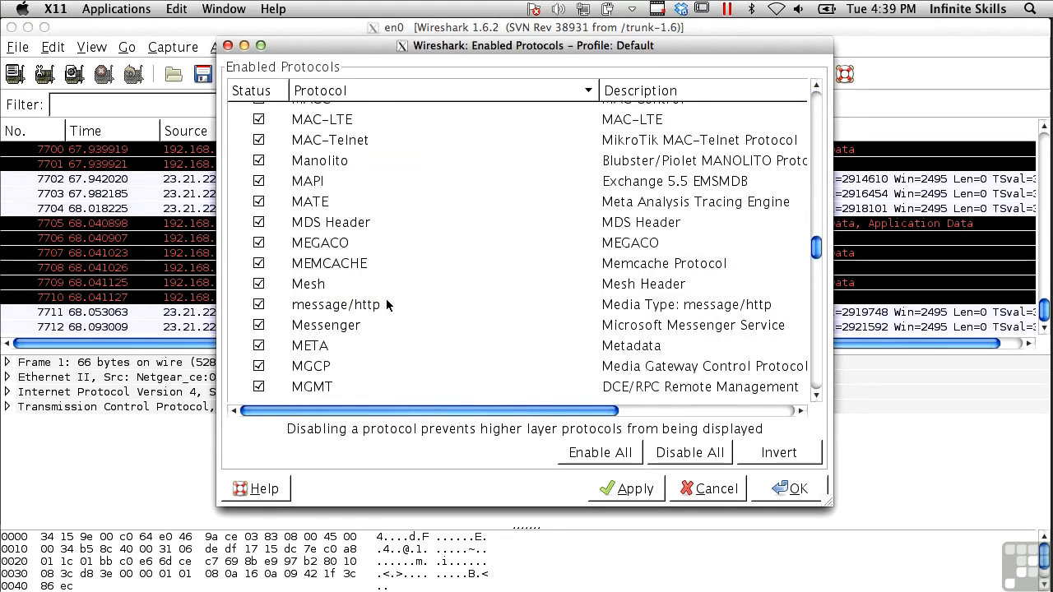
{"action": "scroll", "coordinate": [386, 306], "scroll_direction": "down", "scroll_amount": 20}
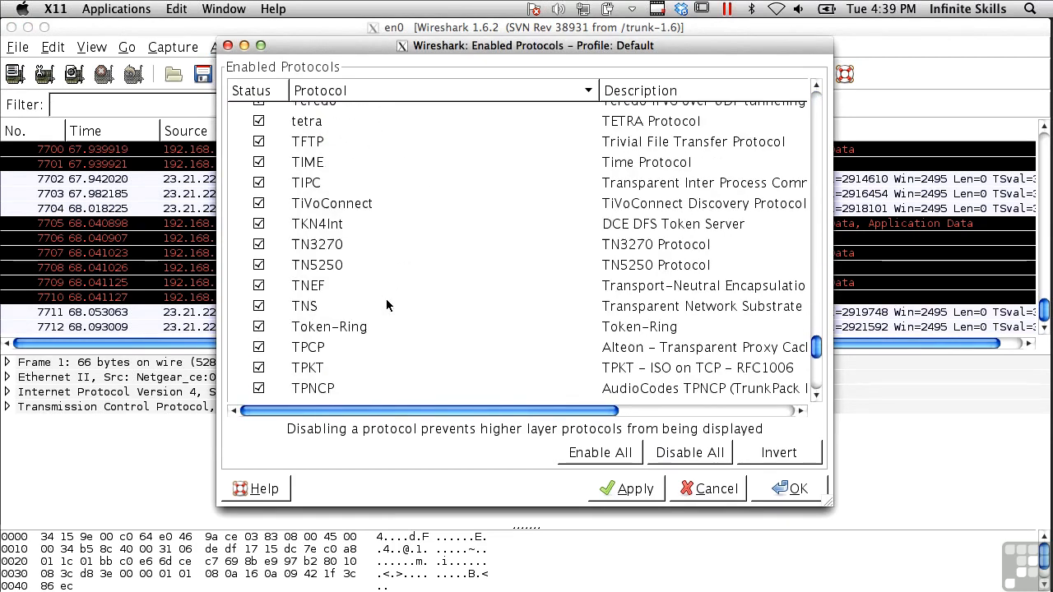
{"action": "scroll", "coordinate": [386, 306], "scroll_direction": "down", "scroll_amount": 20}
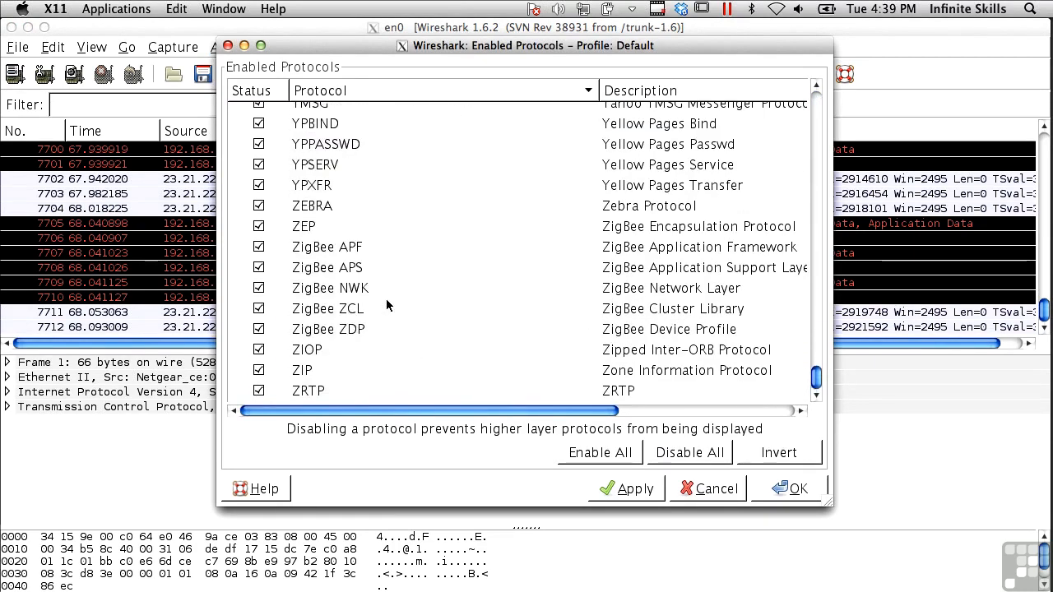
{"action": "left_click", "coordinate": [712, 490]}
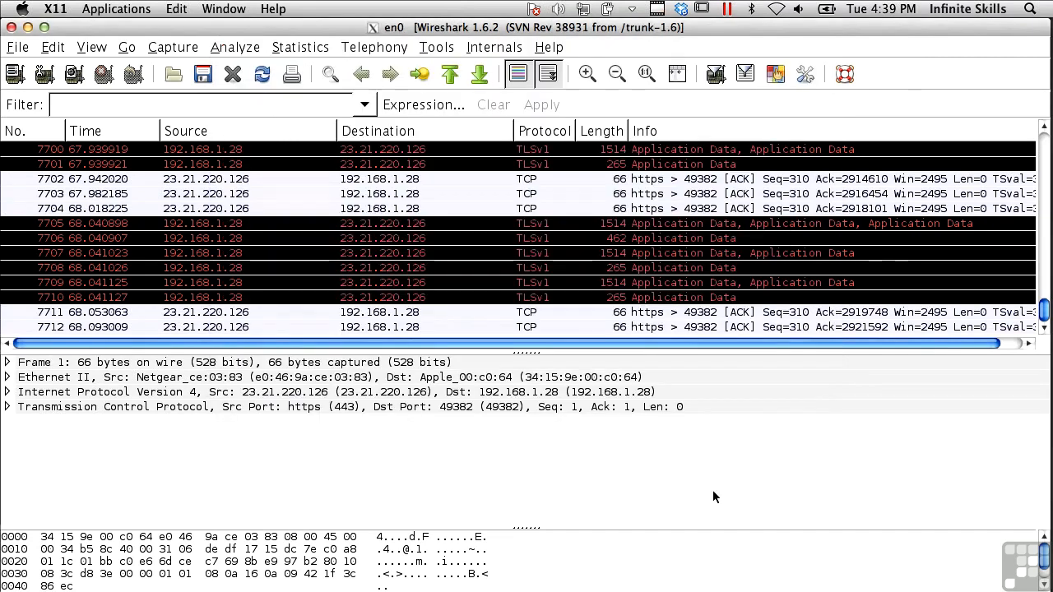
- Browse the transport decoders for TCP source port 443 in Decode As, highlight HTTP, and close the dialog without applying it
{"action": "left_click", "coordinate": [243, 47]}
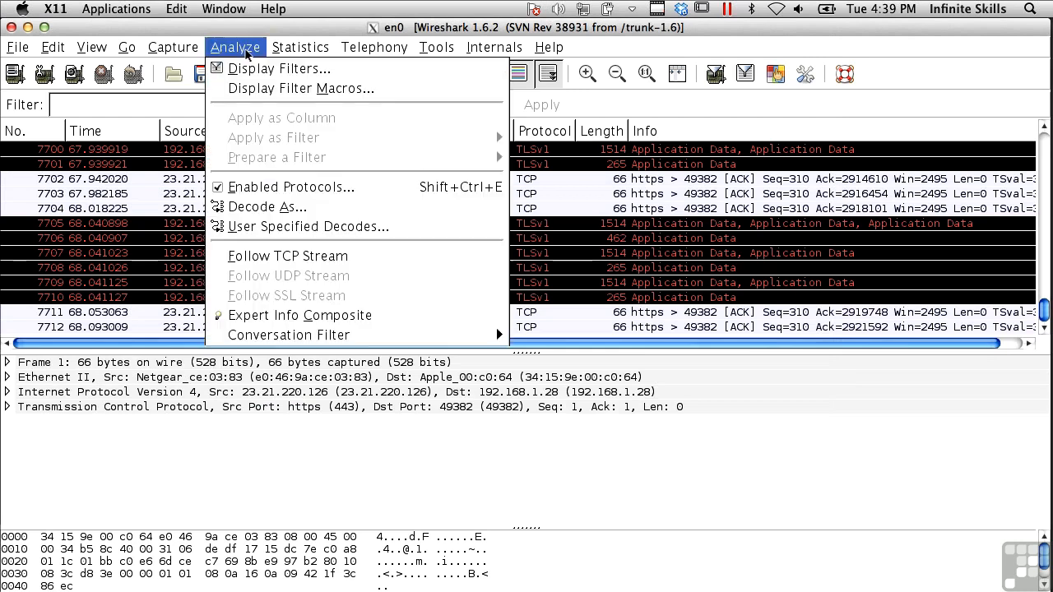
{"action": "left_click", "coordinate": [289, 208]}
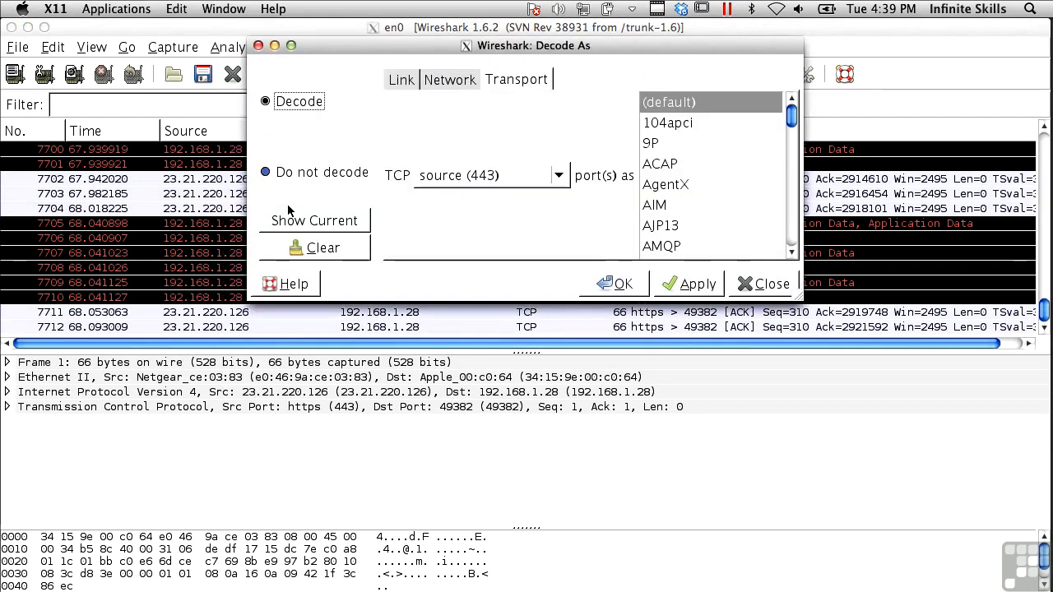
{"action": "scroll", "coordinate": [705, 189], "scroll_direction": "down", "scroll_amount": 5}
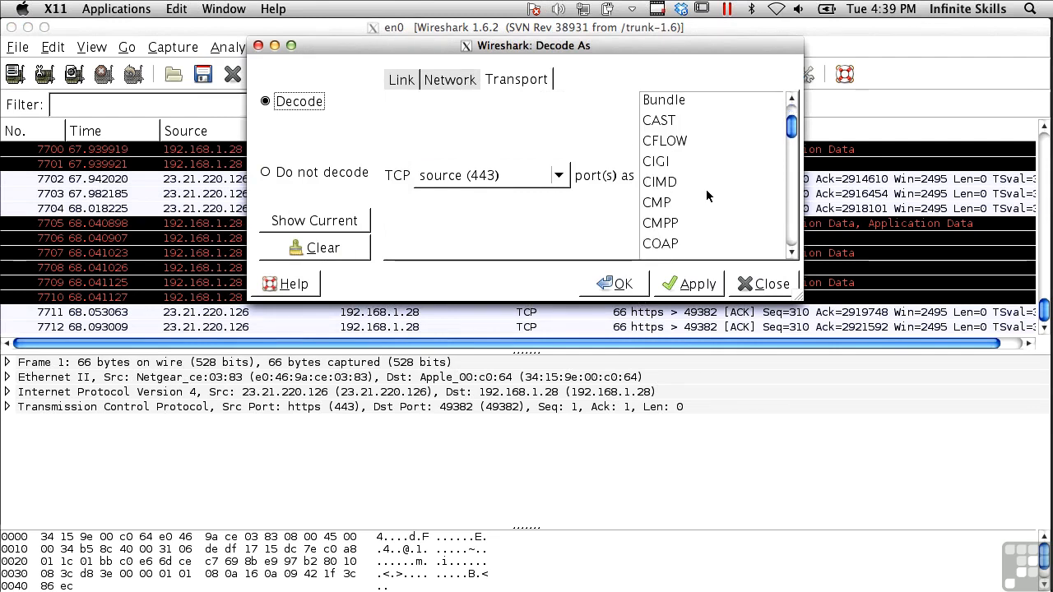
{"action": "scroll", "coordinate": [705, 194], "scroll_direction": "down", "scroll_amount": 10}
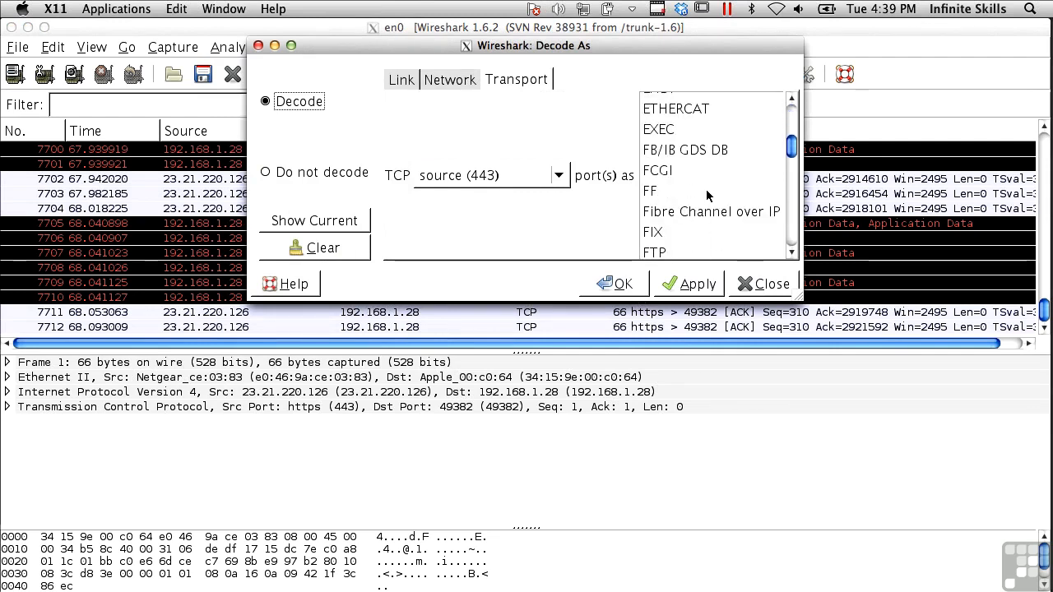
{"action": "scroll", "coordinate": [706, 194], "scroll_direction": "down", "scroll_amount": 10}
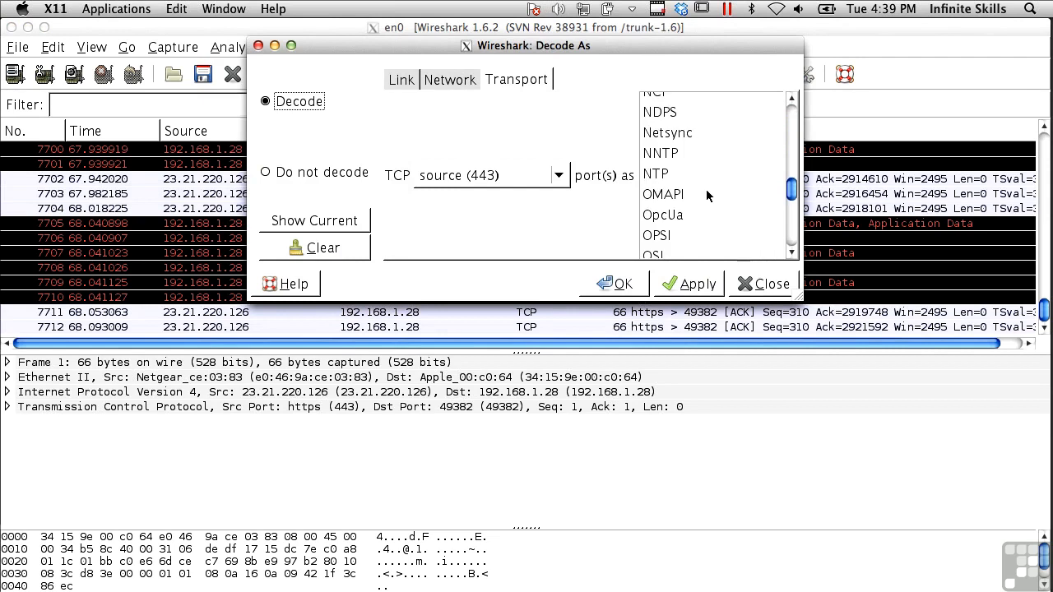
{"action": "scroll", "coordinate": [706, 194], "scroll_direction": "down", "scroll_amount": 10}
{"action": "scroll", "coordinate": [706, 189], "scroll_direction": "up", "scroll_amount": 15}
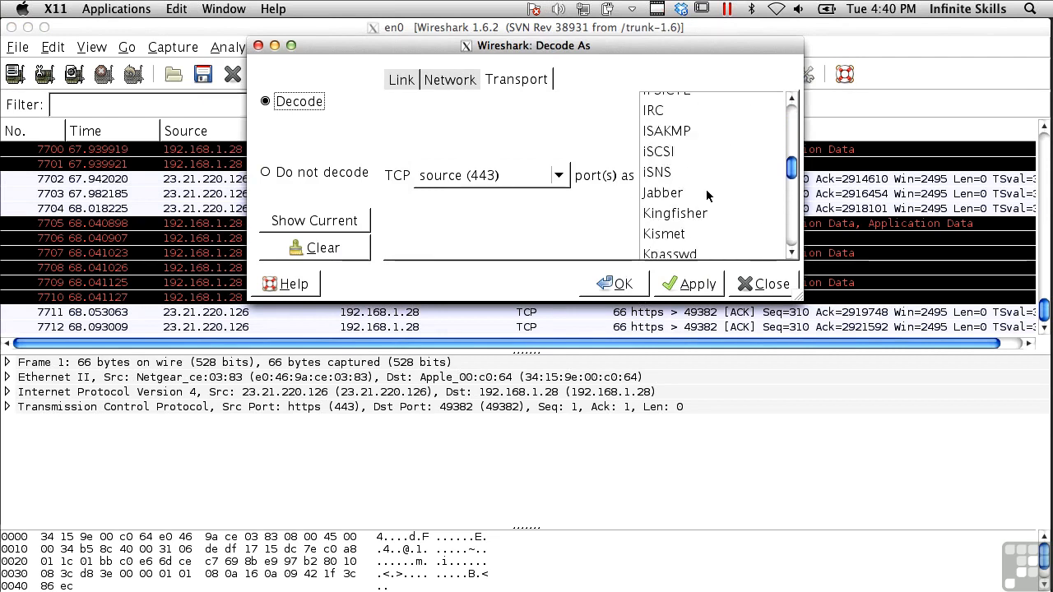
{"action": "left_click", "coordinate": [669, 125]}
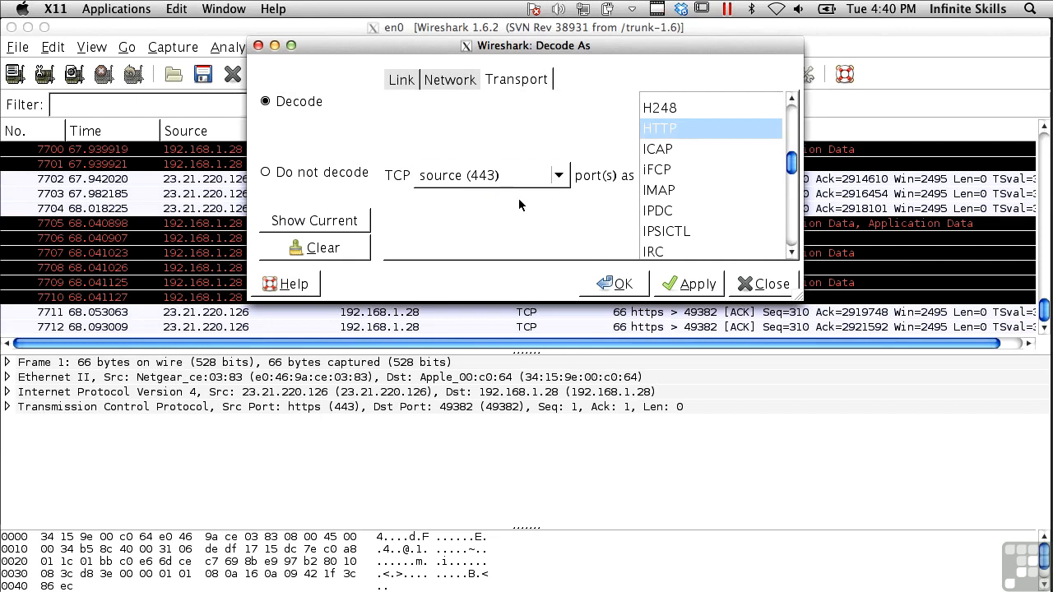
{"action": "left_click", "coordinate": [762, 285]}
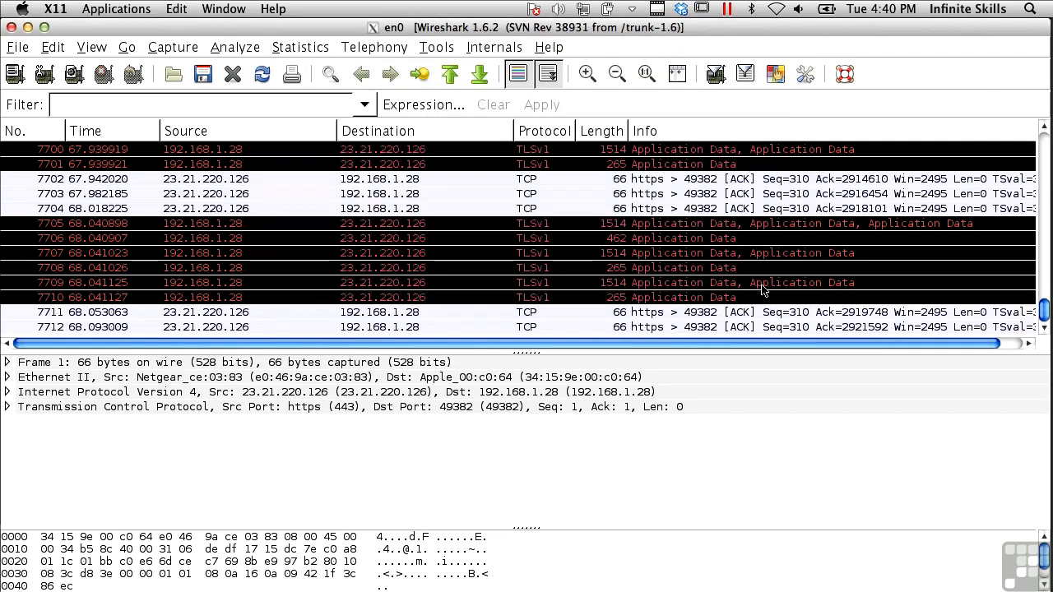
- Expand the Transmission Control Protocol details of frame 1, read through its fields, and collapse them again
{"action": "left_click", "coordinate": [7, 406]}
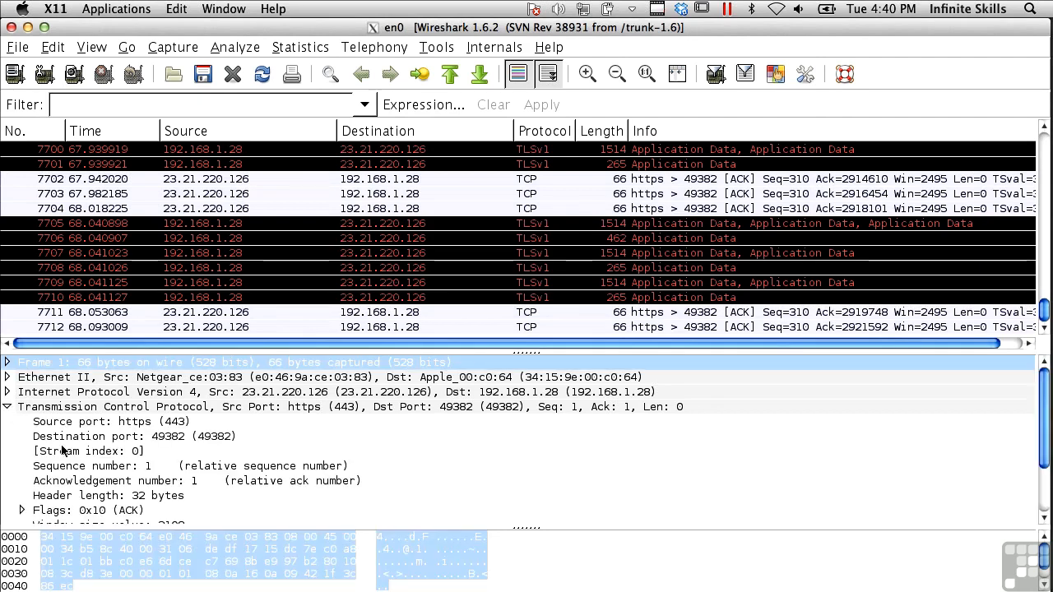
{"action": "scroll", "coordinate": [100, 471], "scroll_direction": "down", "scroll_amount": 3}
{"action": "scroll", "coordinate": [56, 489], "scroll_direction": "up", "scroll_amount": 3}
{"action": "left_click", "coordinate": [7, 406]}
- Apply the display filter http to the packet list and select packet 3326, the 304 Not Modified response from 8.7.25.94
{"action": "scroll", "coordinate": [216, 286], "scroll_direction": "up", "scroll_amount": 10}
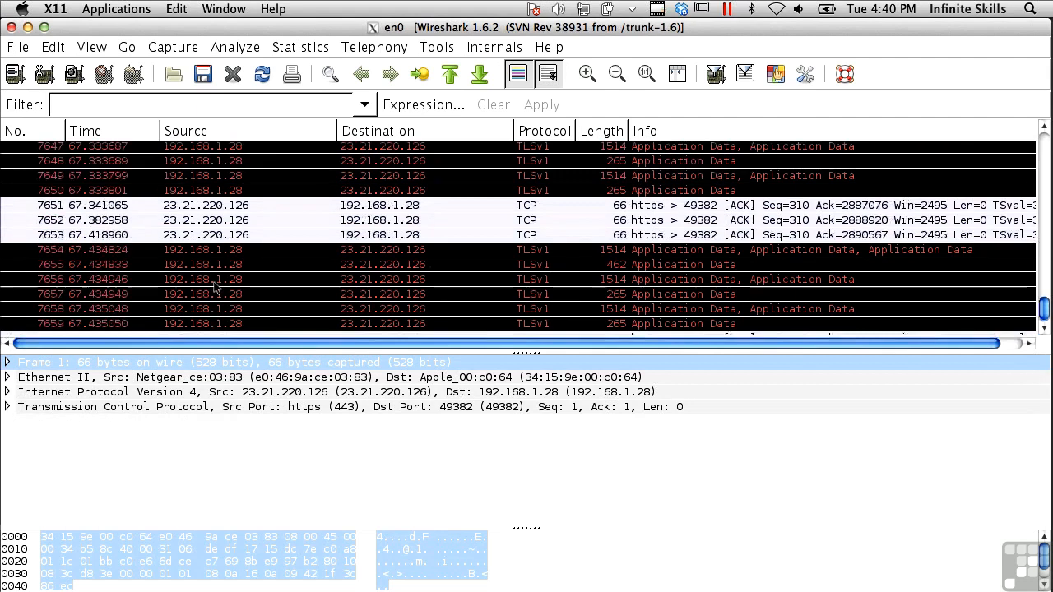
{"action": "scroll", "coordinate": [215, 288], "scroll_direction": "up", "scroll_amount": 6}
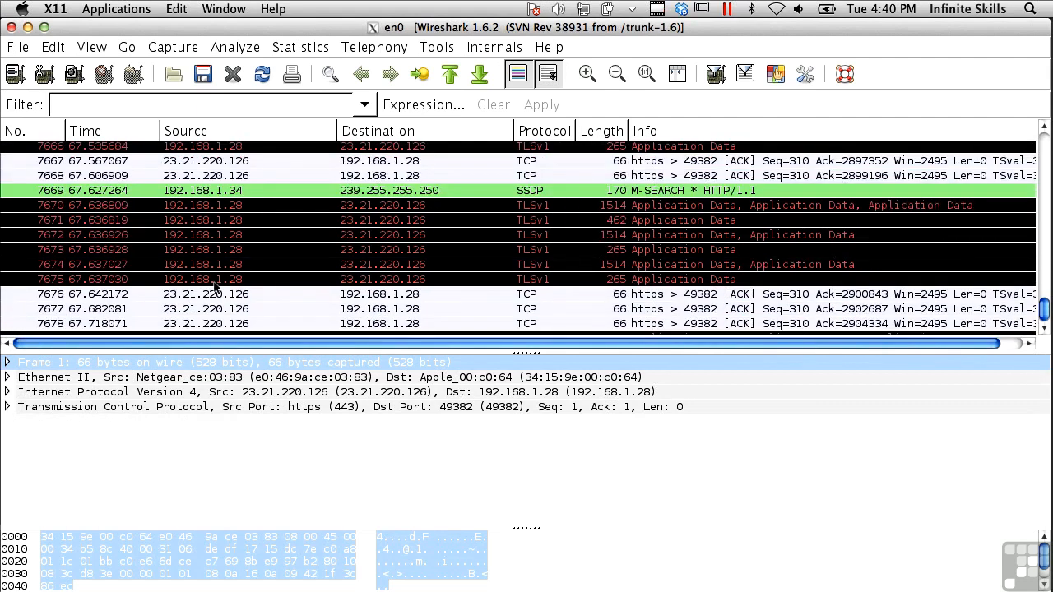
{"action": "left_click", "coordinate": [202, 106]}
{"action": "type", "text": "http"}
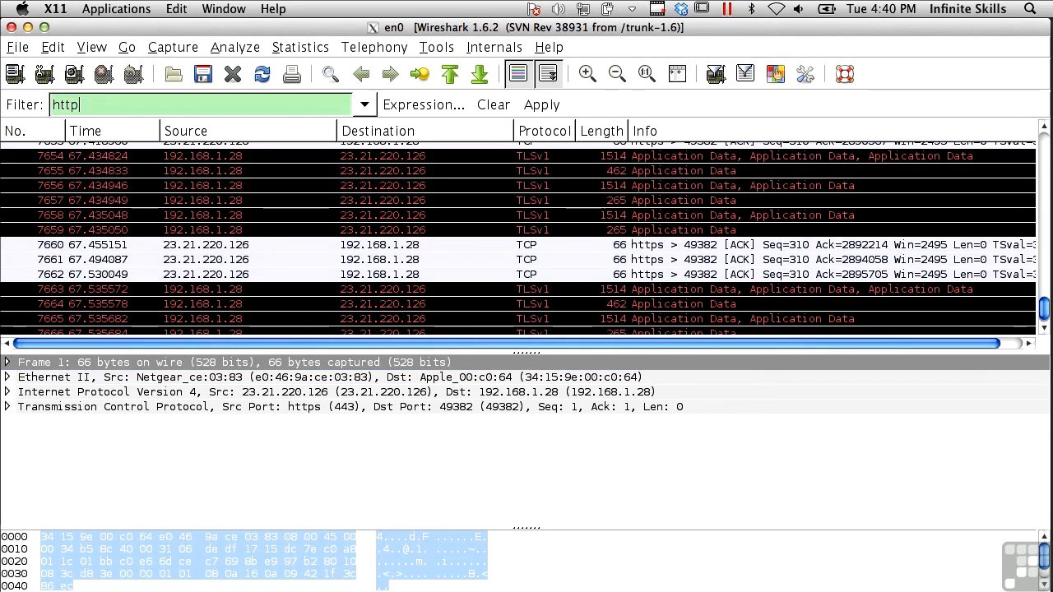
{"action": "key", "text": "Return"}
{"action": "scroll", "coordinate": [444, 173], "scroll_direction": "down", "scroll_amount": 15}
{"action": "left_click", "coordinate": [416, 201]}
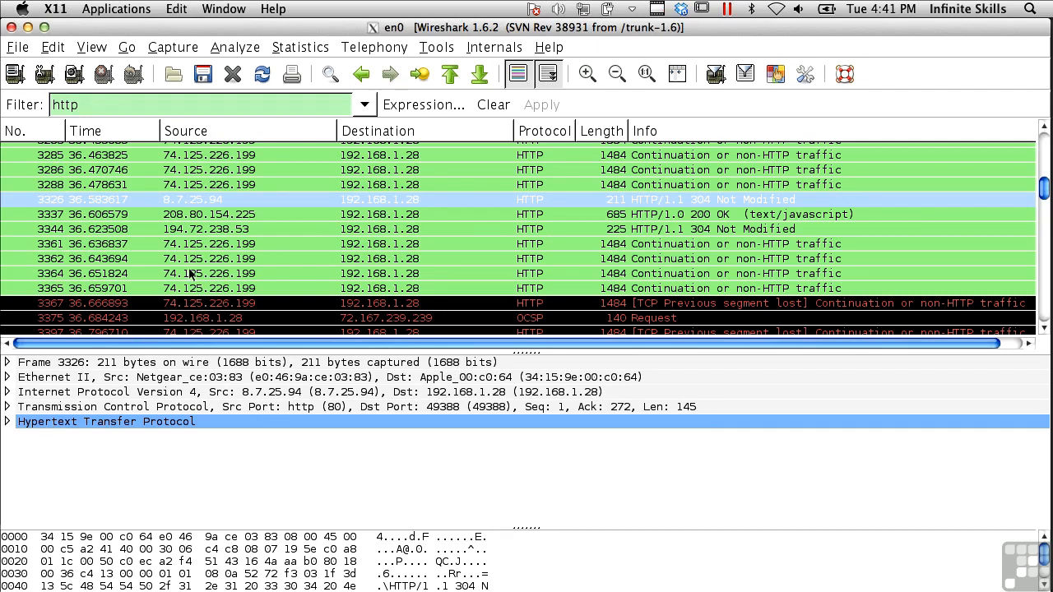
- Select packet 3444, the Wikipedia GET request to 208.80.154.234, follow its TCP stream, and read through the conversation
{"action": "scroll", "coordinate": [156, 227], "scroll_direction": "down", "scroll_amount": 5}
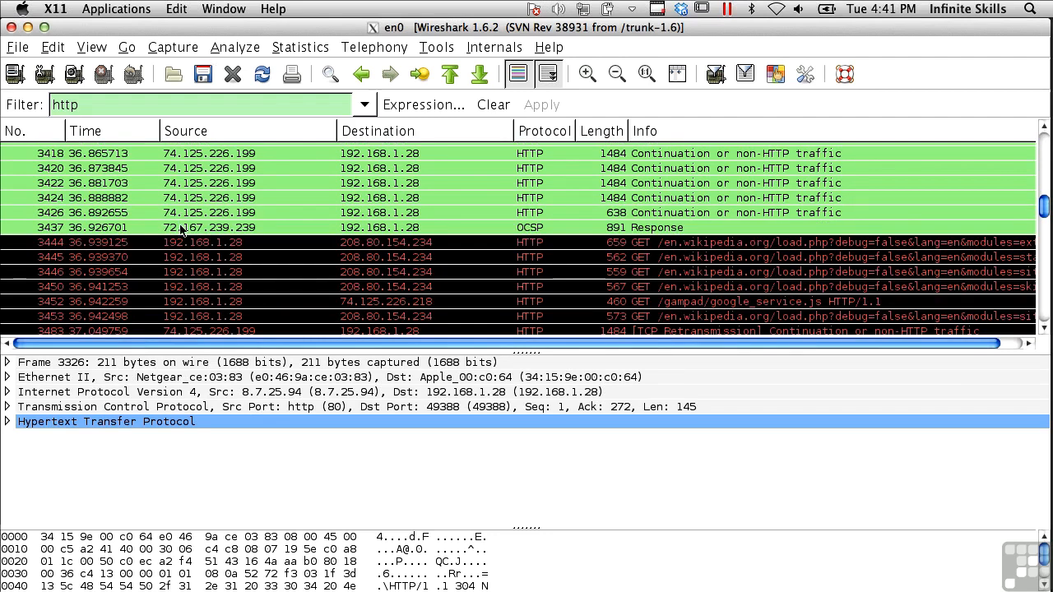
{"action": "left_click", "coordinate": [181, 242]}
{"action": "left_click", "coordinate": [232, 47]}
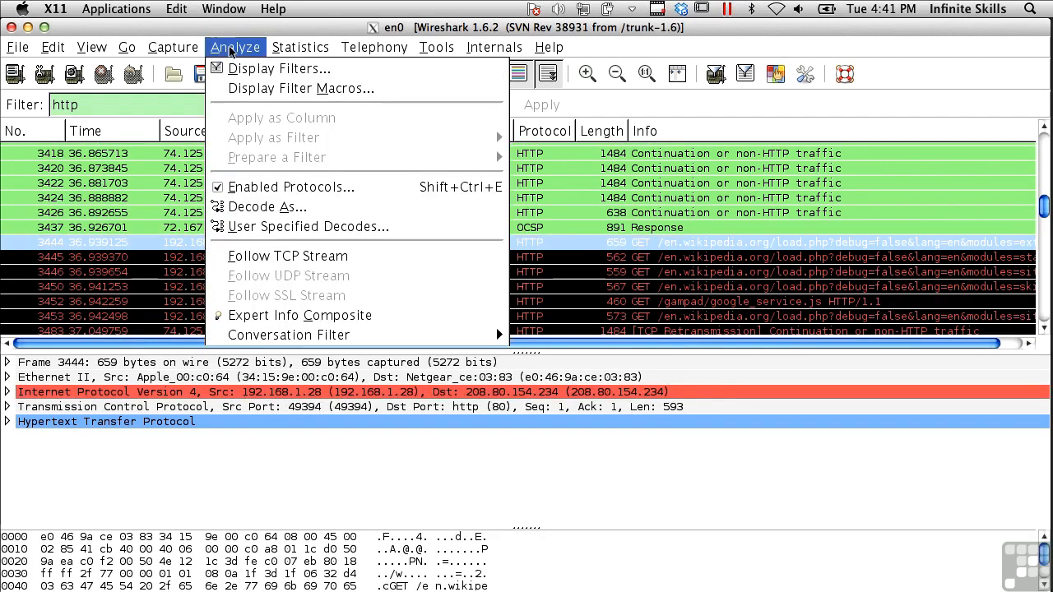
{"action": "left_click", "coordinate": [271, 256]}
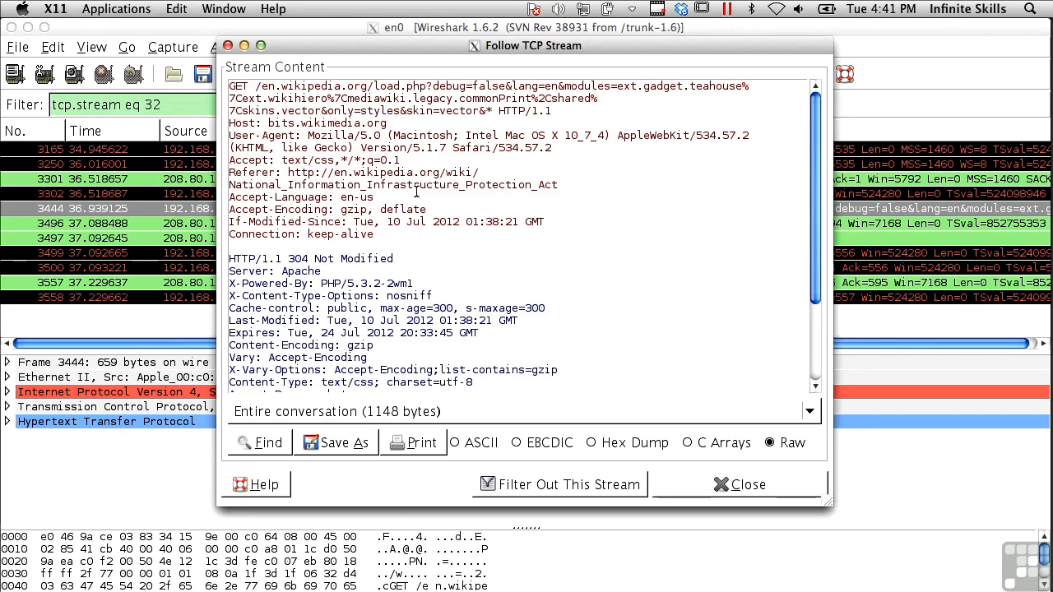
{"action": "scroll", "coordinate": [417, 192], "scroll_direction": "down", "scroll_amount": 3}
{"action": "scroll", "coordinate": [417, 192], "scroll_direction": "up", "scroll_amount": 3}
- View the stream content as ASCII, EBCDIC, Hex Dump and C Arrays, and return it to Raw
{"action": "left_click", "coordinate": [474, 445]}
{"action": "left_click", "coordinate": [469, 445]}
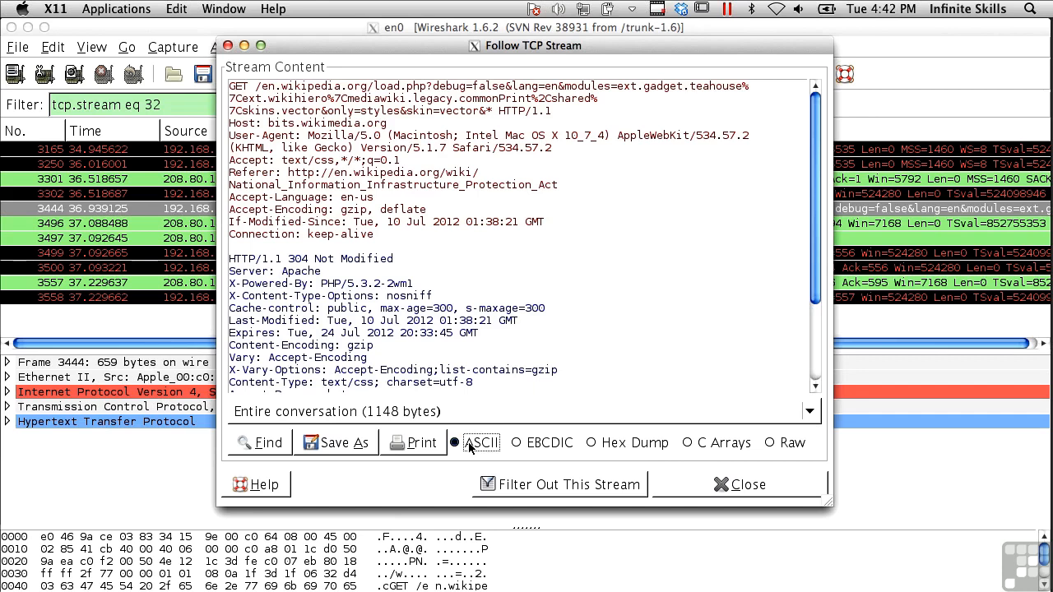
{"action": "left_click", "coordinate": [548, 443]}
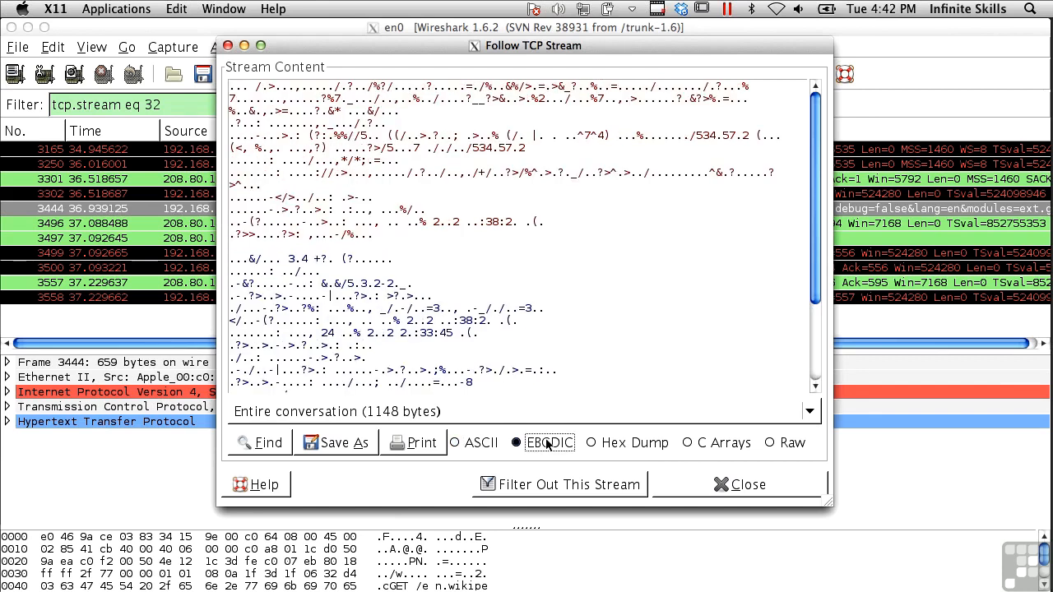
{"action": "left_click", "coordinate": [630, 445]}
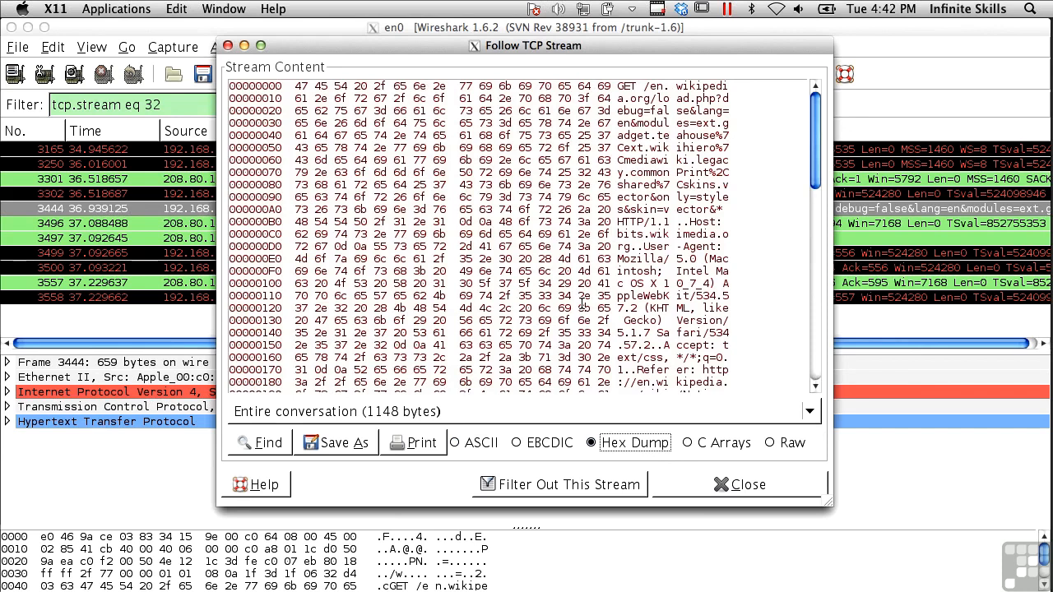
{"action": "left_click", "coordinate": [687, 443]}
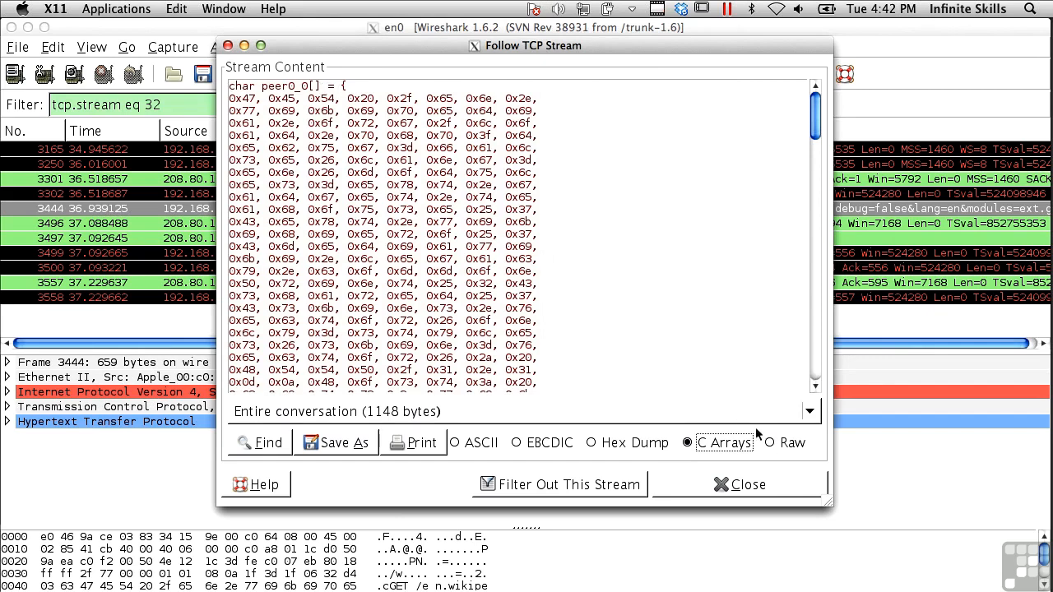
{"action": "left_click", "coordinate": [771, 444]}
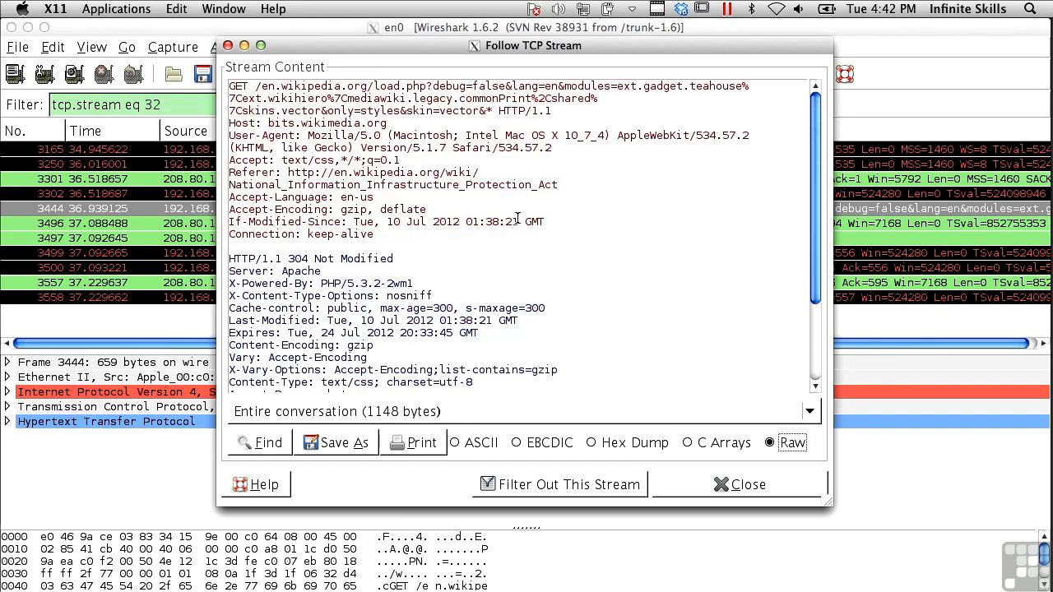
- View the stream from 192.168.1.28:49394 to 208.80.154.234:http alone, view the opposite direction alone, and close the stream window
{"action": "left_click", "coordinate": [454, 416]}
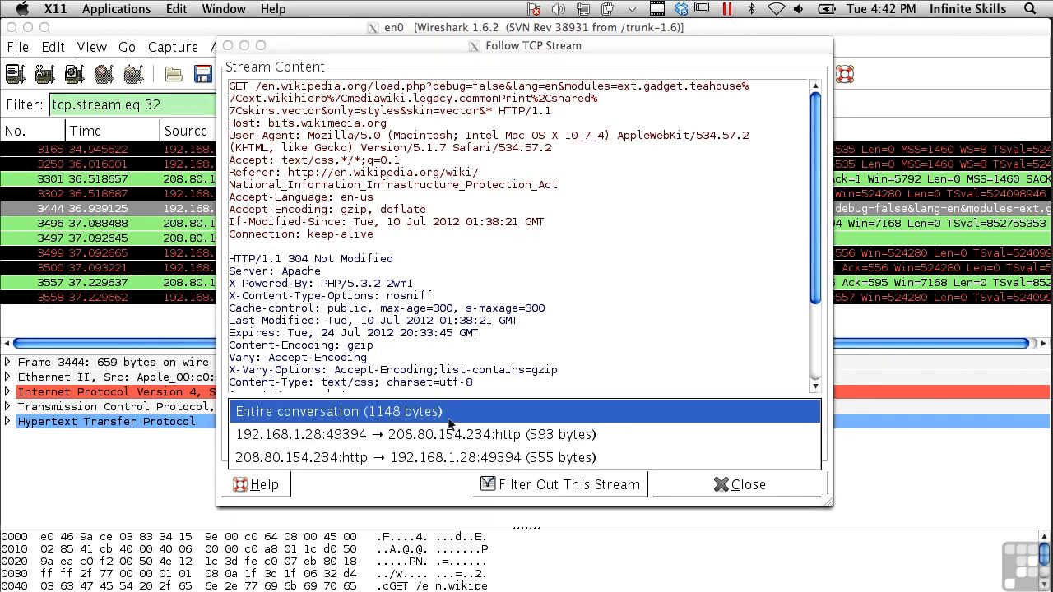
{"action": "left_click", "coordinate": [448, 434]}
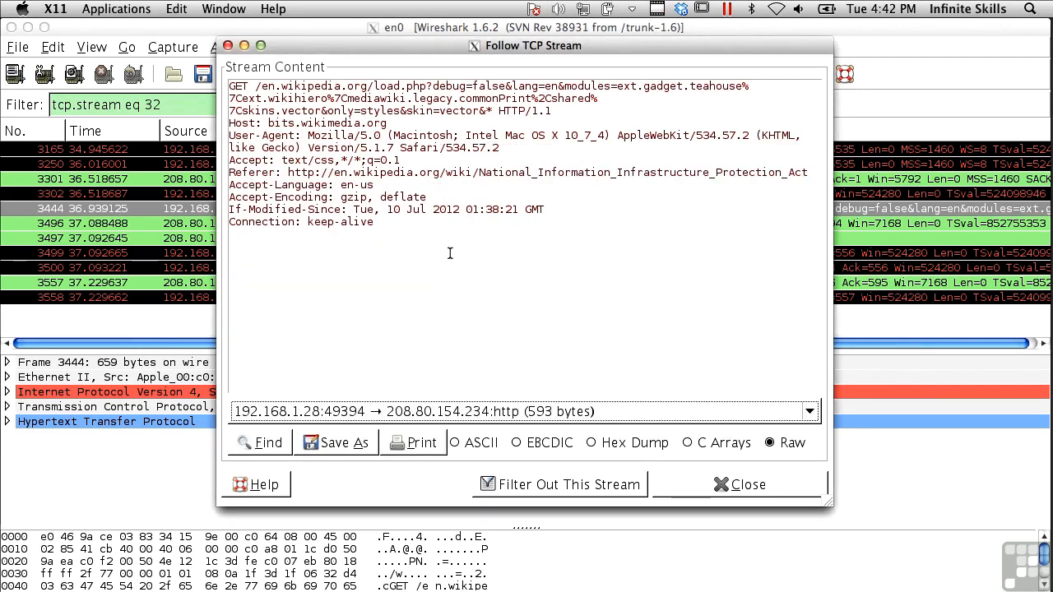
{"action": "left_click", "coordinate": [469, 413]}
{"action": "left_click", "coordinate": [449, 433]}
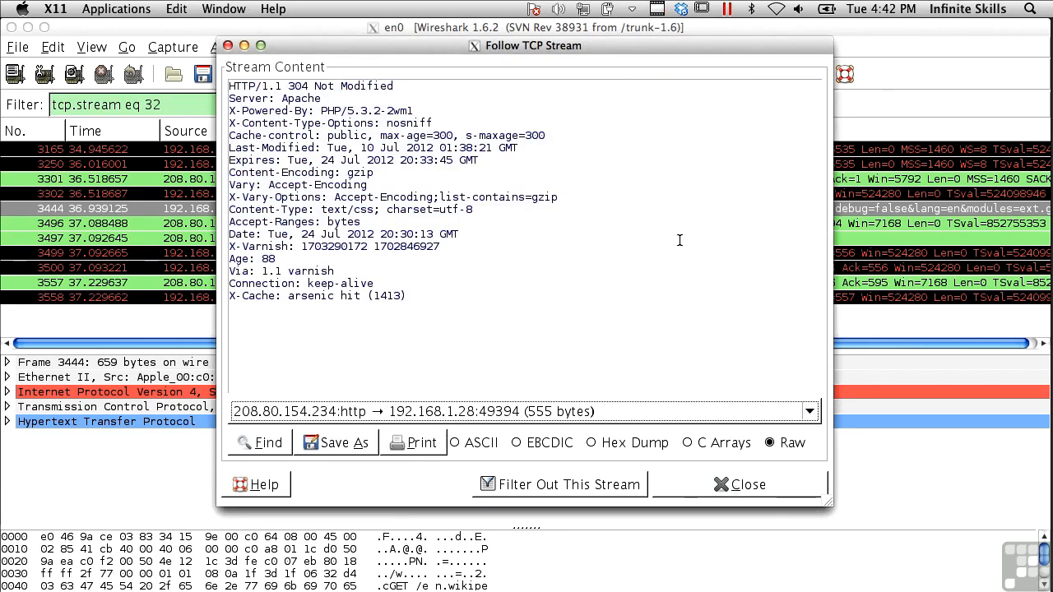
{"action": "left_click", "coordinate": [734, 485]}
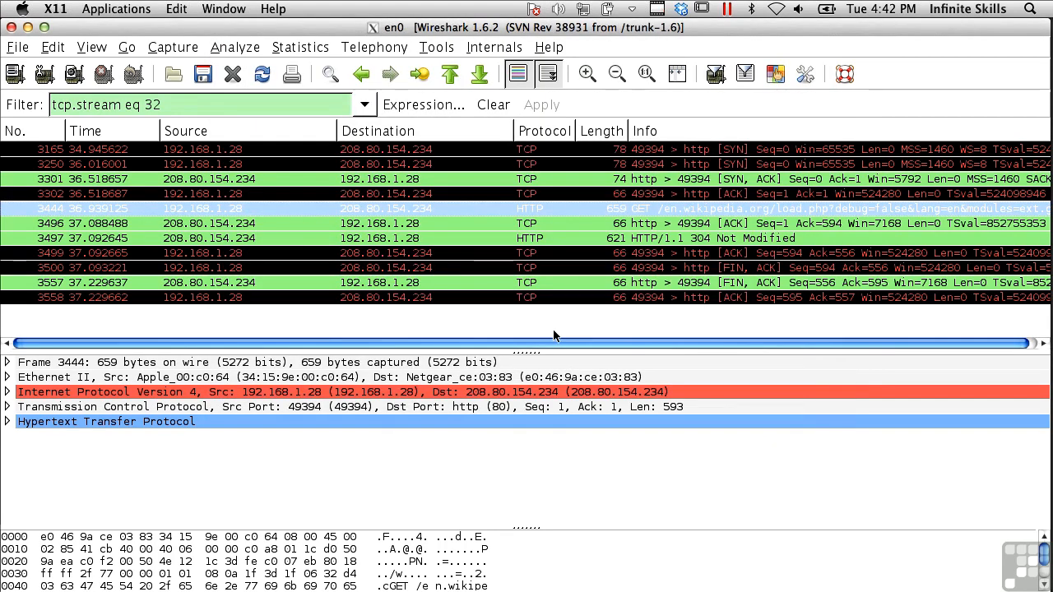